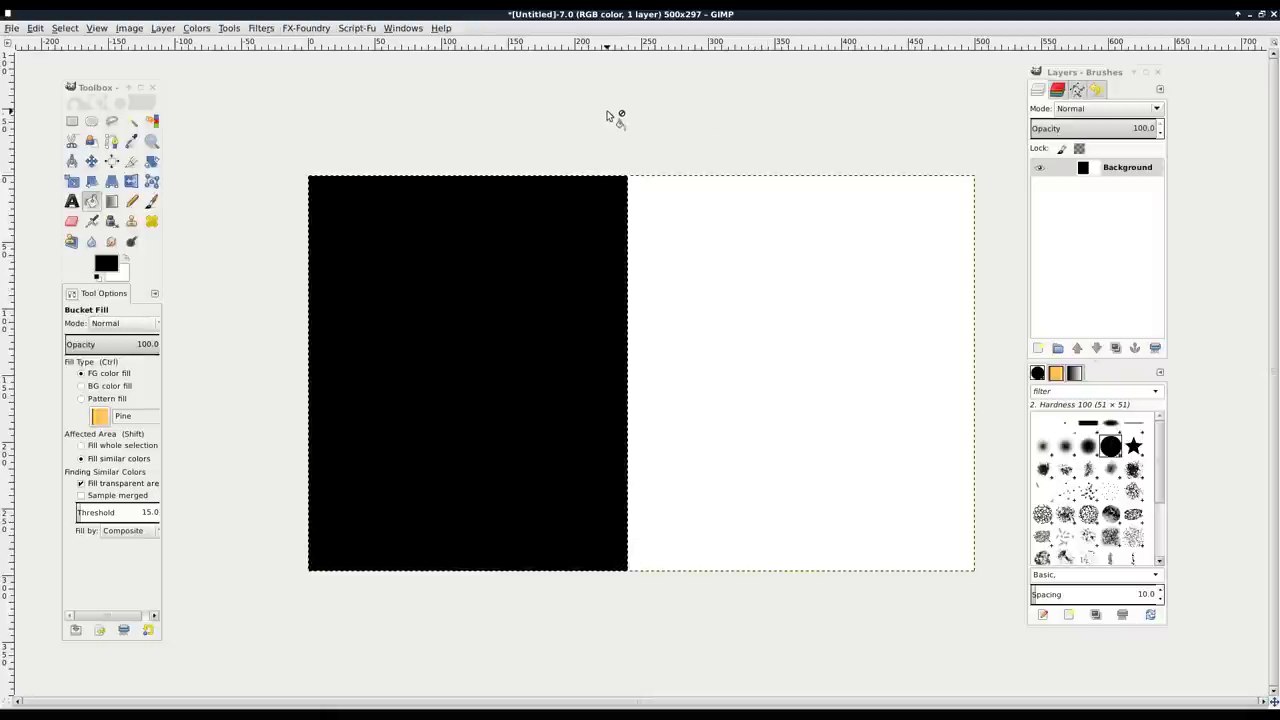
Switch to the yellowtruck image and open the foreground color for editing, with the color dialog moved over the truck.
{"action": "key", "text": "alt+Tab"}
{"action": "key", "text": "alt+Tab"}
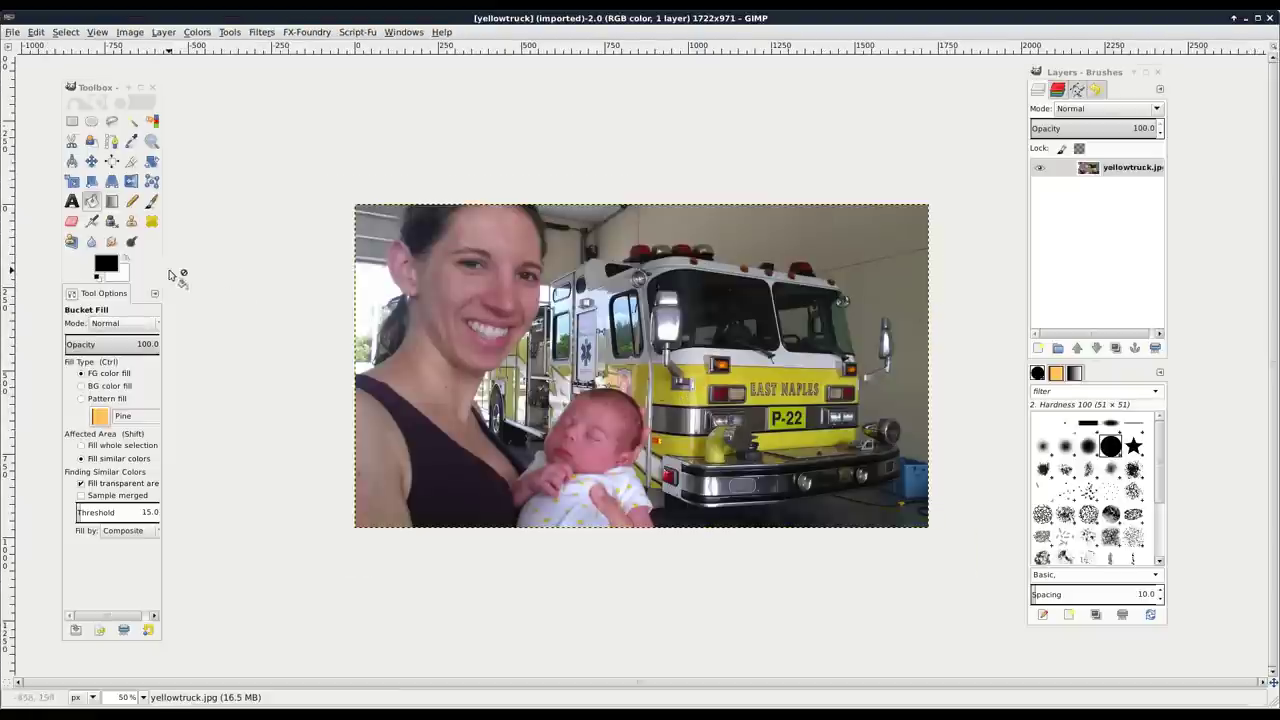
{"action": "left_click", "coordinate": [112, 266]}
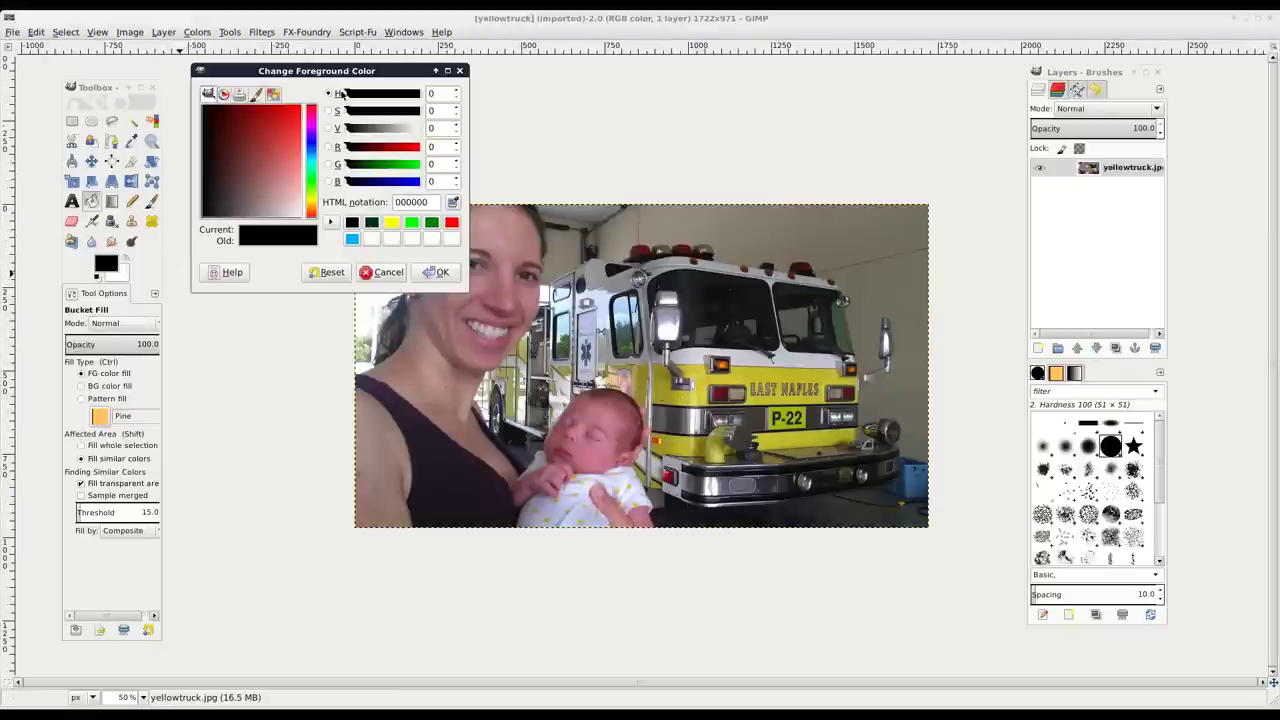
{"action": "left_click_drag", "start_coordinate": [357, 70], "coordinate": [748, 317]}
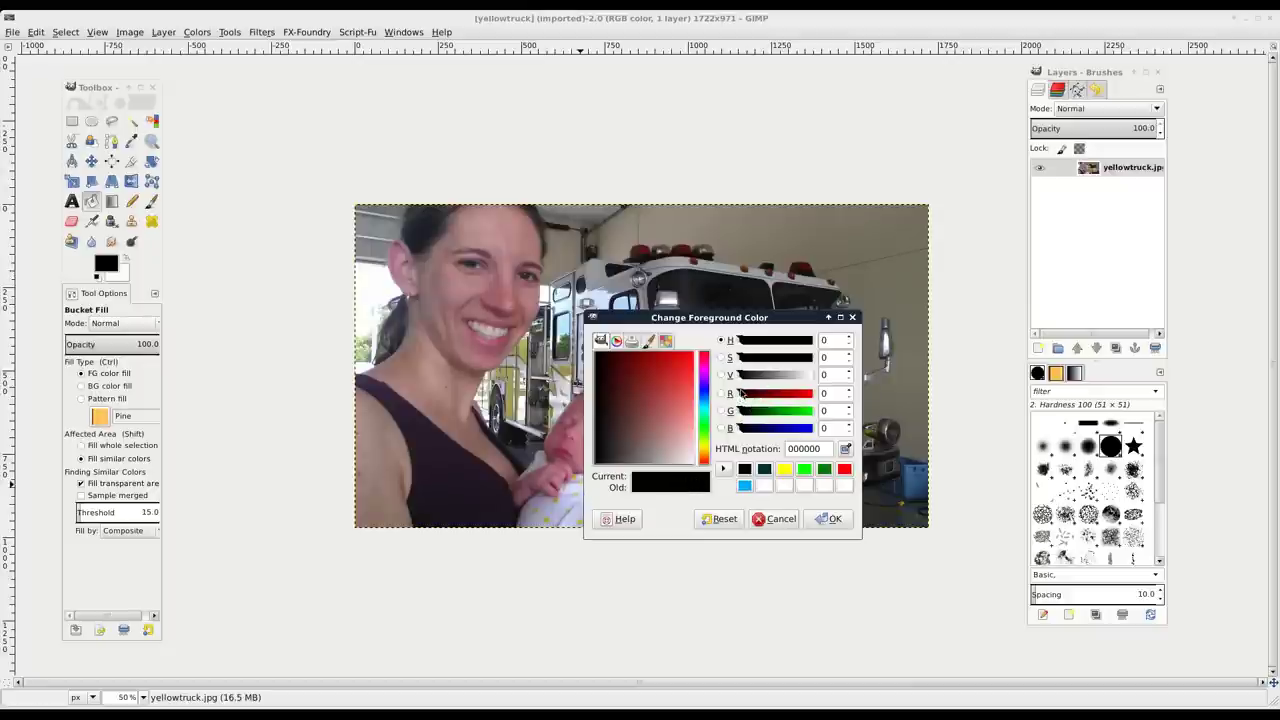
Mix pure red (ff0000) as the foreground color, reset it to black, and try the red and blue components up to blue 0200ff.
{"action": "left_click_drag", "start_coordinate": [742, 394], "coordinate": [814, 399]}
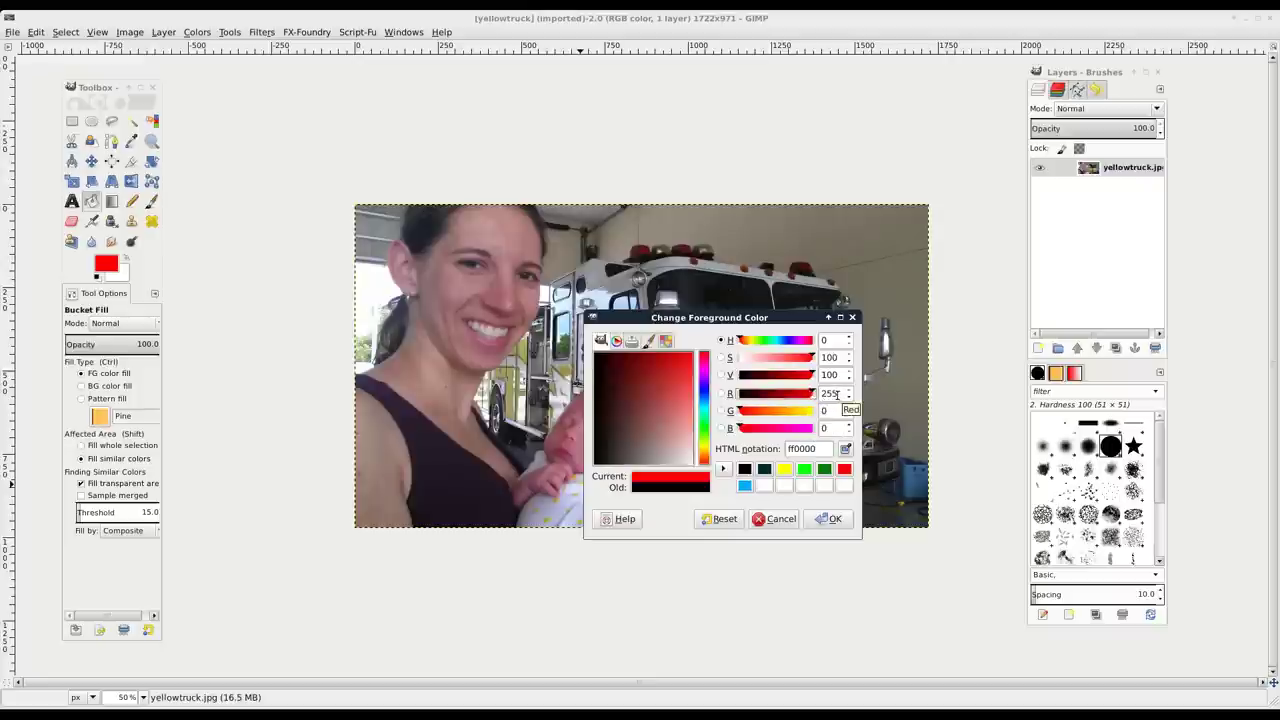
{"action": "double_click", "coordinate": [836, 393]}
{"action": "type", "text": "0"}
{"action": "key", "text": "Return"}
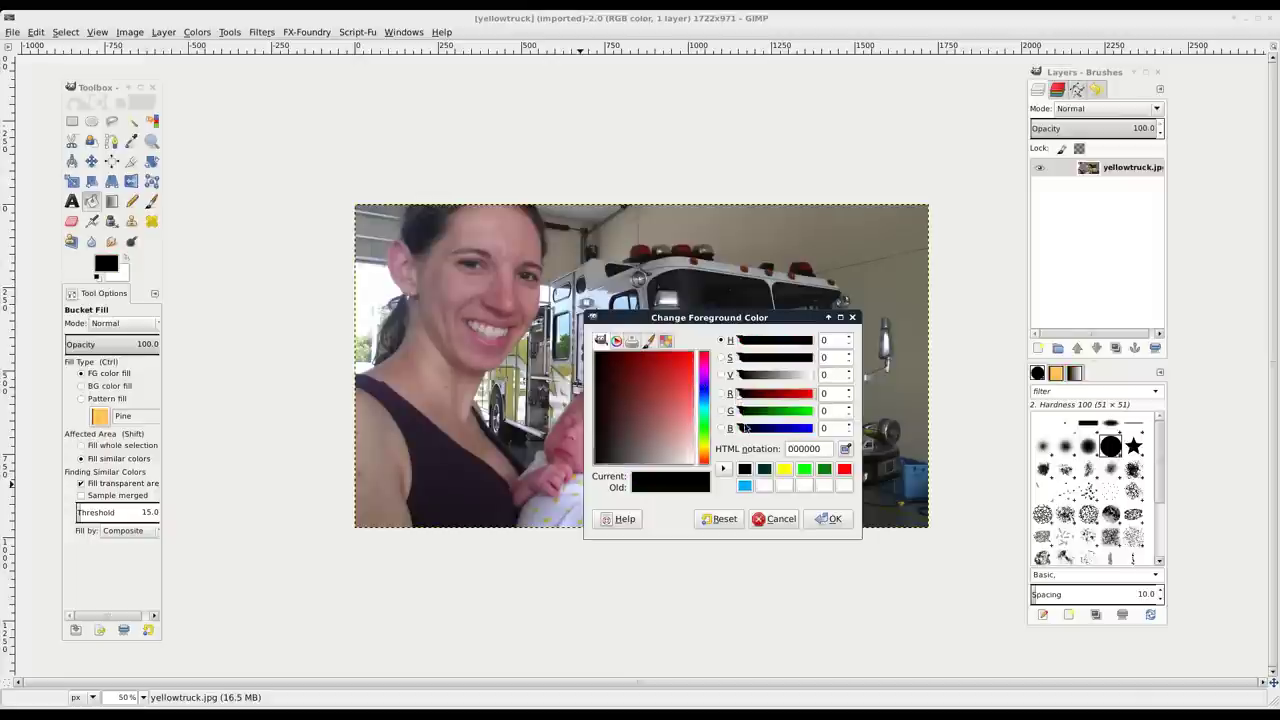
{"action": "left_click", "coordinate": [811, 393]}
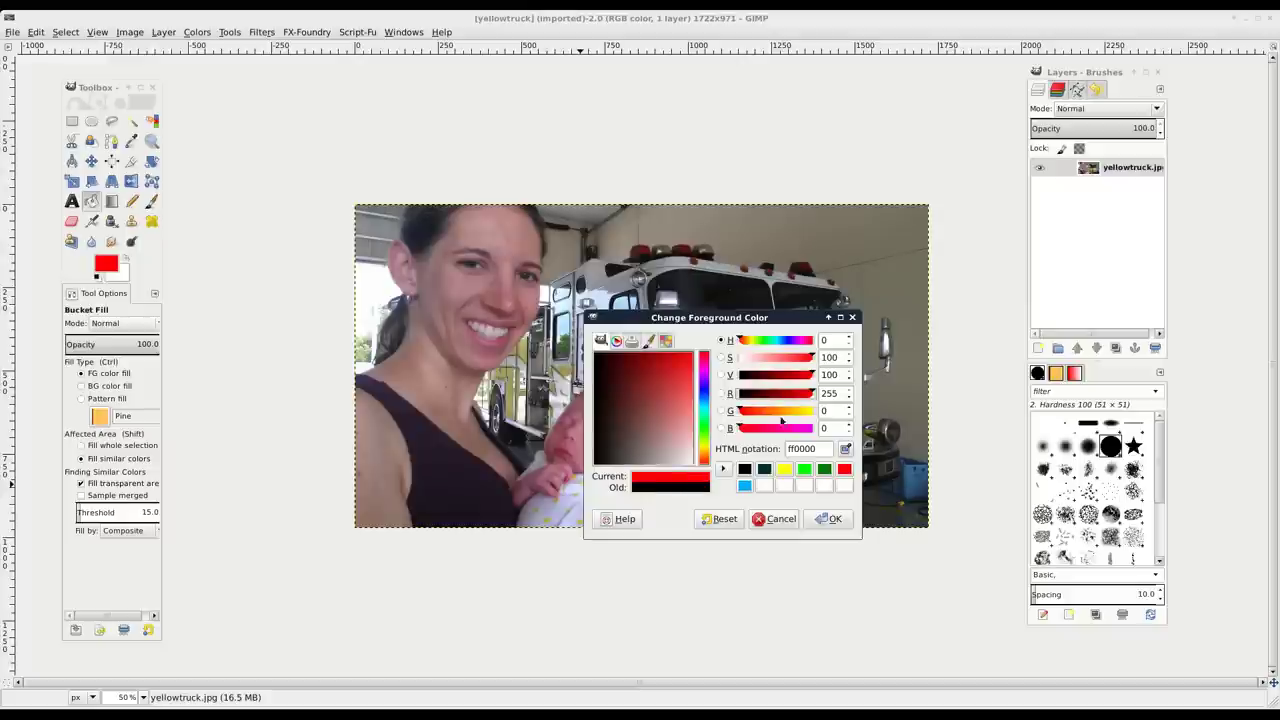
{"action": "left_click_drag", "start_coordinate": [812, 397], "coordinate": [826, 435]}
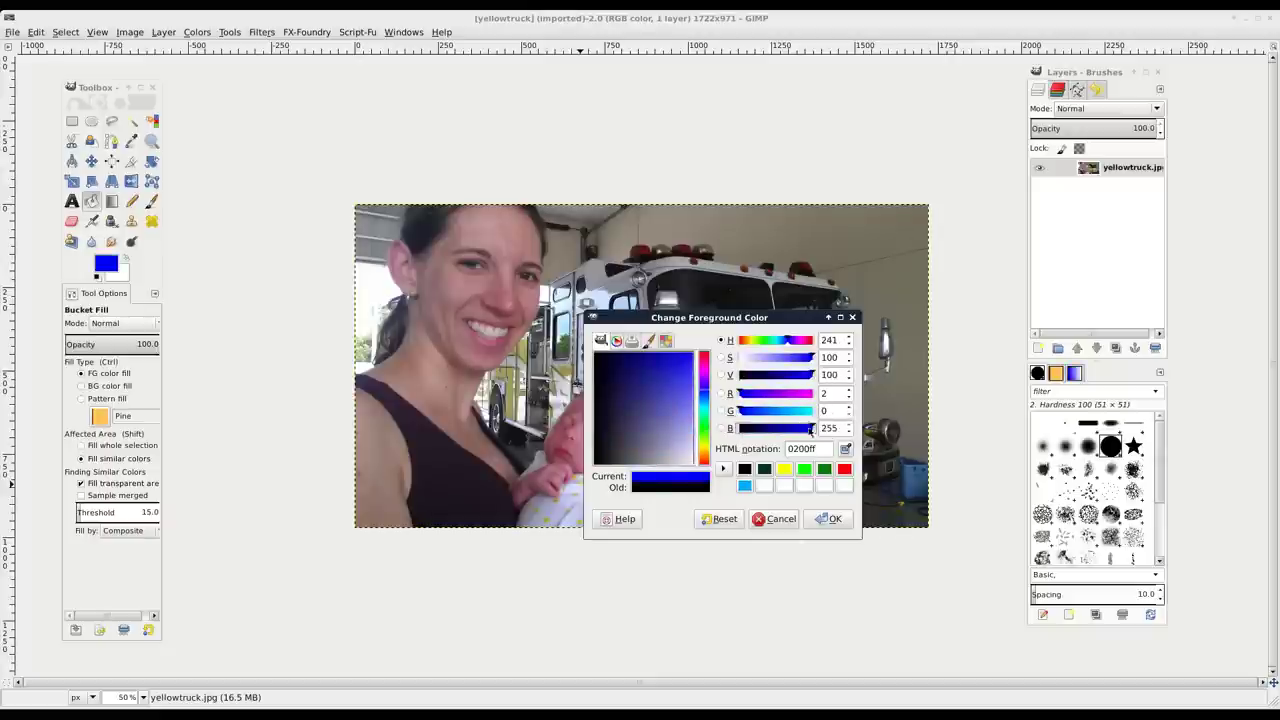
Raise the green and red components to 255 to mix white, then lower blue to 0 for yellow (ffff00).
{"action": "left_click_drag", "start_coordinate": [746, 412], "coordinate": [870, 412]}
{"action": "left_click_drag", "start_coordinate": [742, 400], "coordinate": [878, 401]}
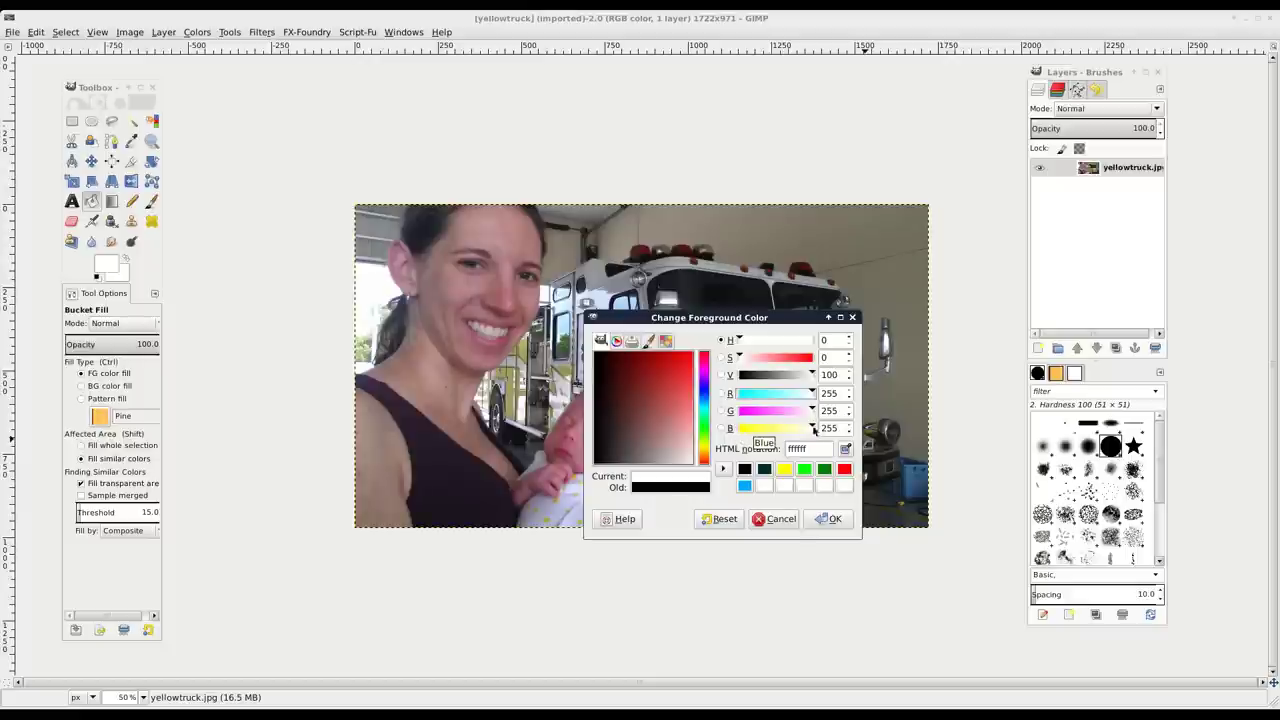
{"action": "left_click_drag", "start_coordinate": [815, 429], "coordinate": [730, 428]}
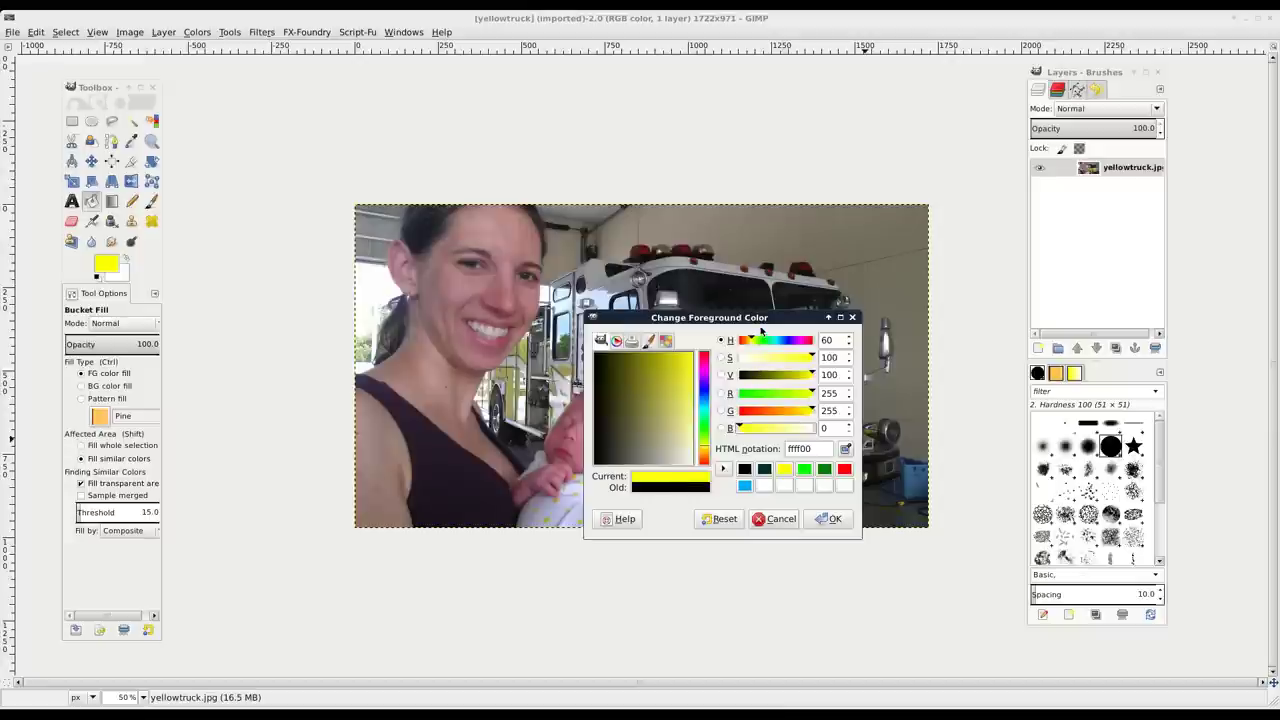
Sample the foreground color from three different spots of the truck's yellow paint with the color dialog's eyedropper.
{"action": "left_click_drag", "start_coordinate": [757, 318], "coordinate": [455, 213]}
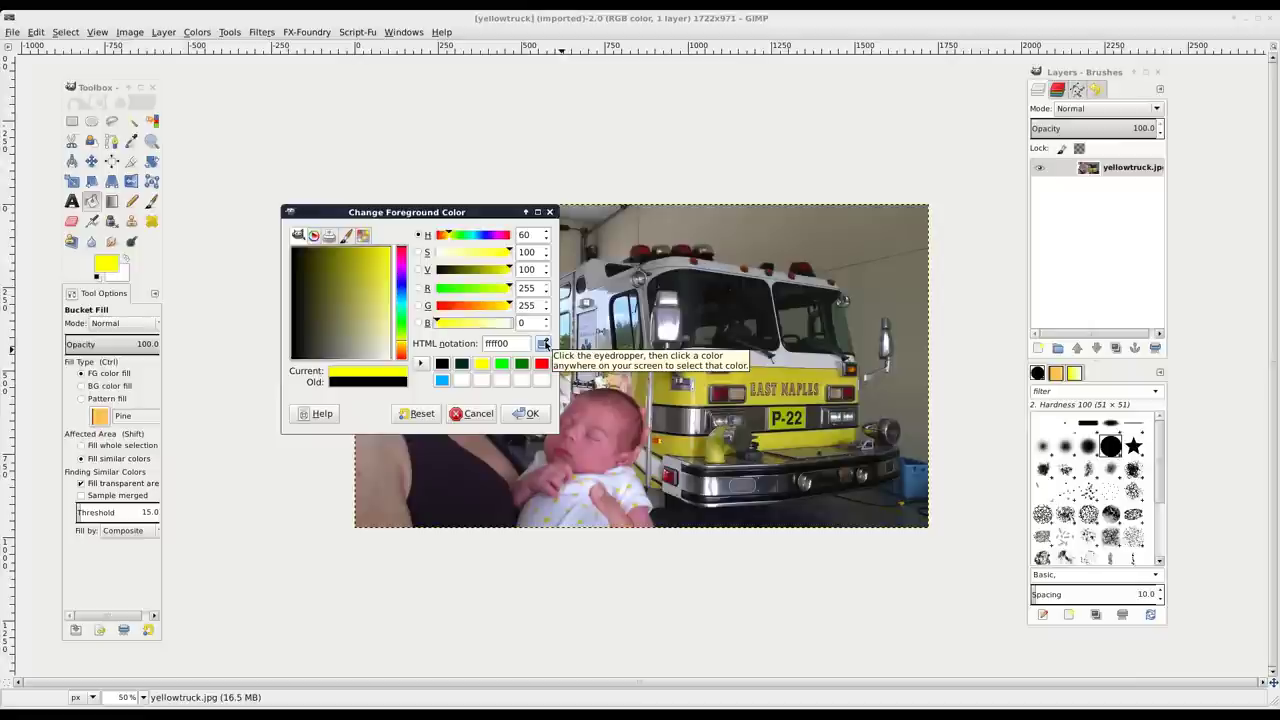
{"action": "left_click", "coordinate": [543, 343]}
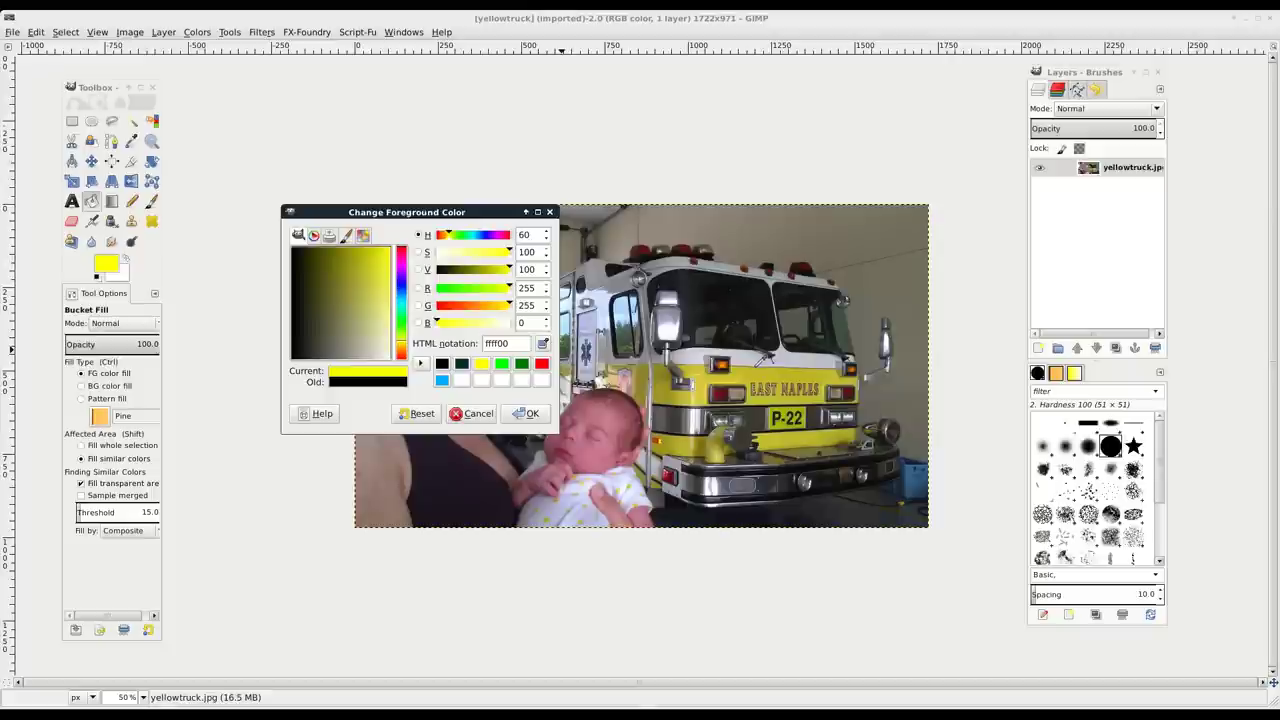
{"action": "left_click", "coordinate": [787, 374]}
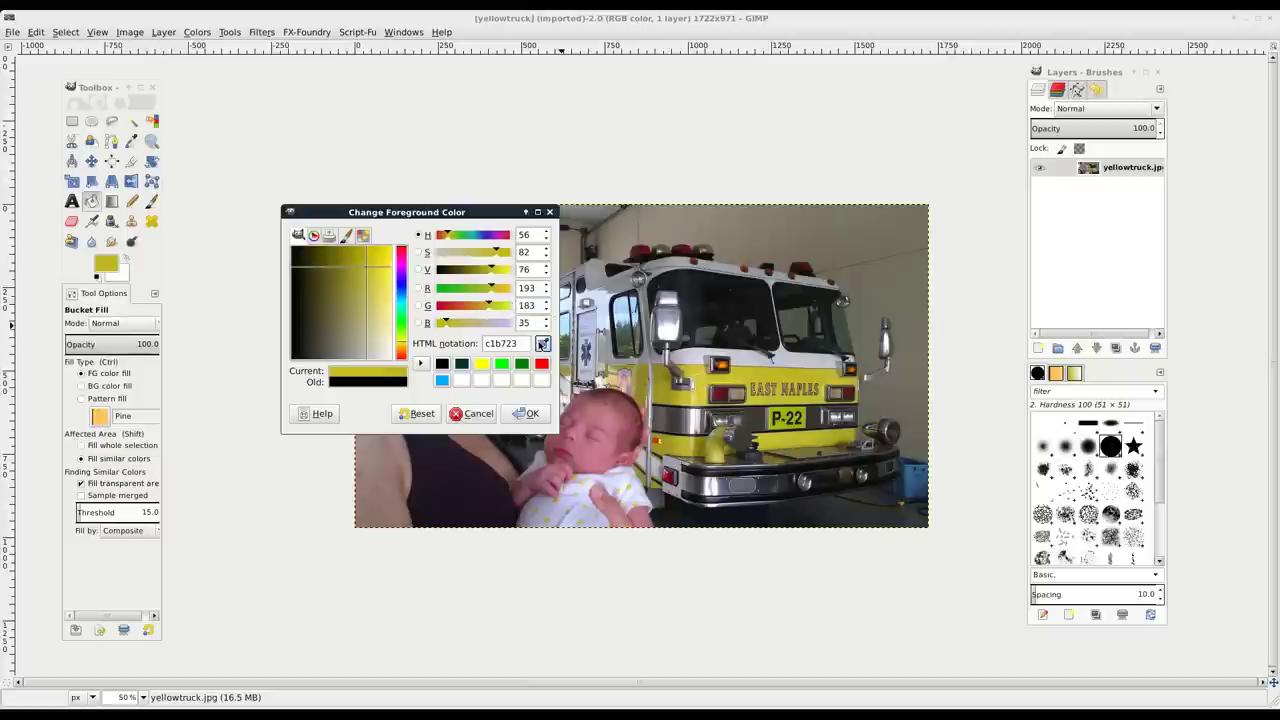
{"action": "left_click", "coordinate": [745, 372]}
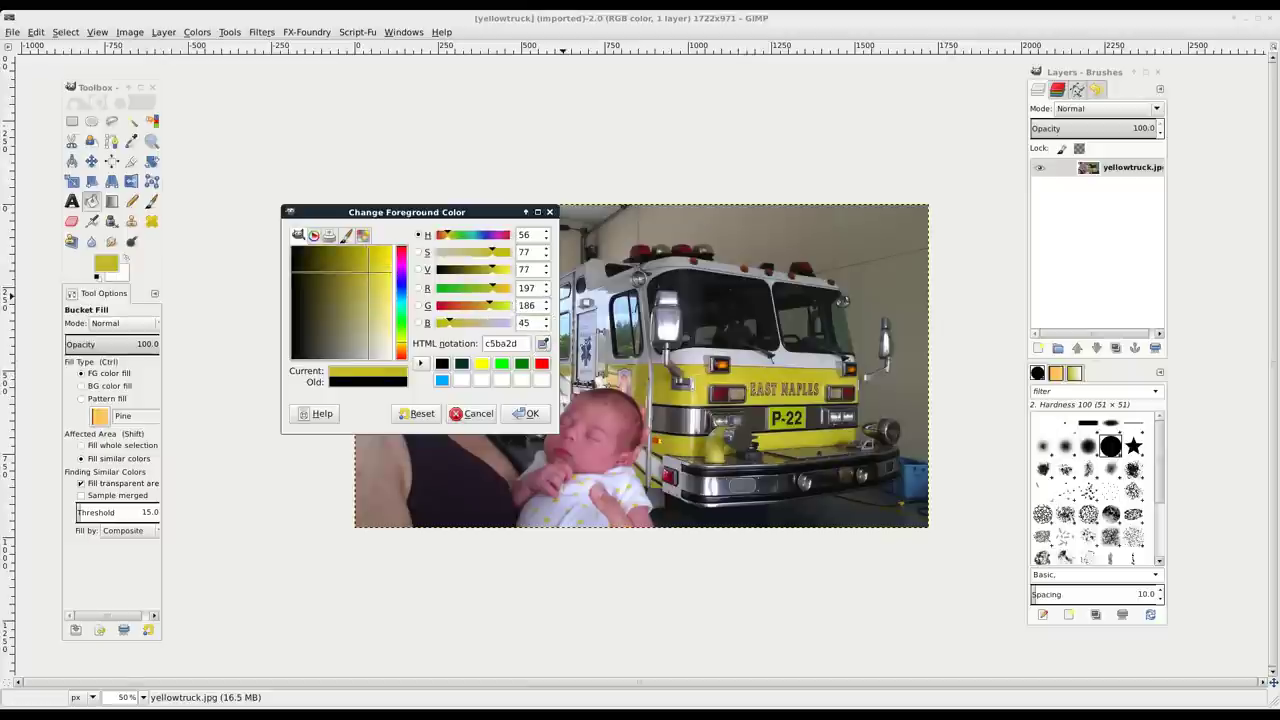
{"action": "left_click", "coordinate": [666, 386]}
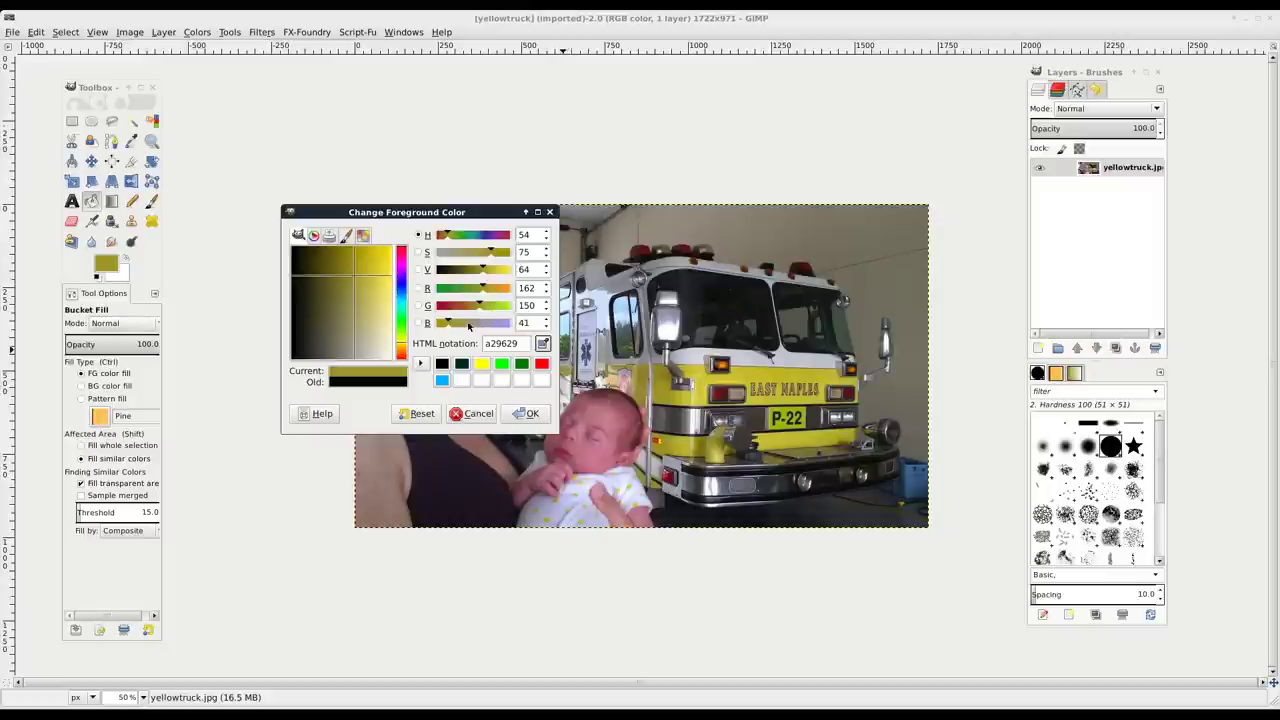
Set the foreground color to pure green and paint a single 72 px dot on the truck above the EAST NAPLES lettering.
{"action": "mouse_move", "coordinate": [448, 323]}
{"action": "left_mouse_down"}
{"action": "mouse_move", "coordinate": [425, 325]}
{"action": "mouse_move", "coordinate": [533, 316]}
{"action": "mouse_move", "coordinate": [436, 289]}
{"action": "left_mouse_up"}
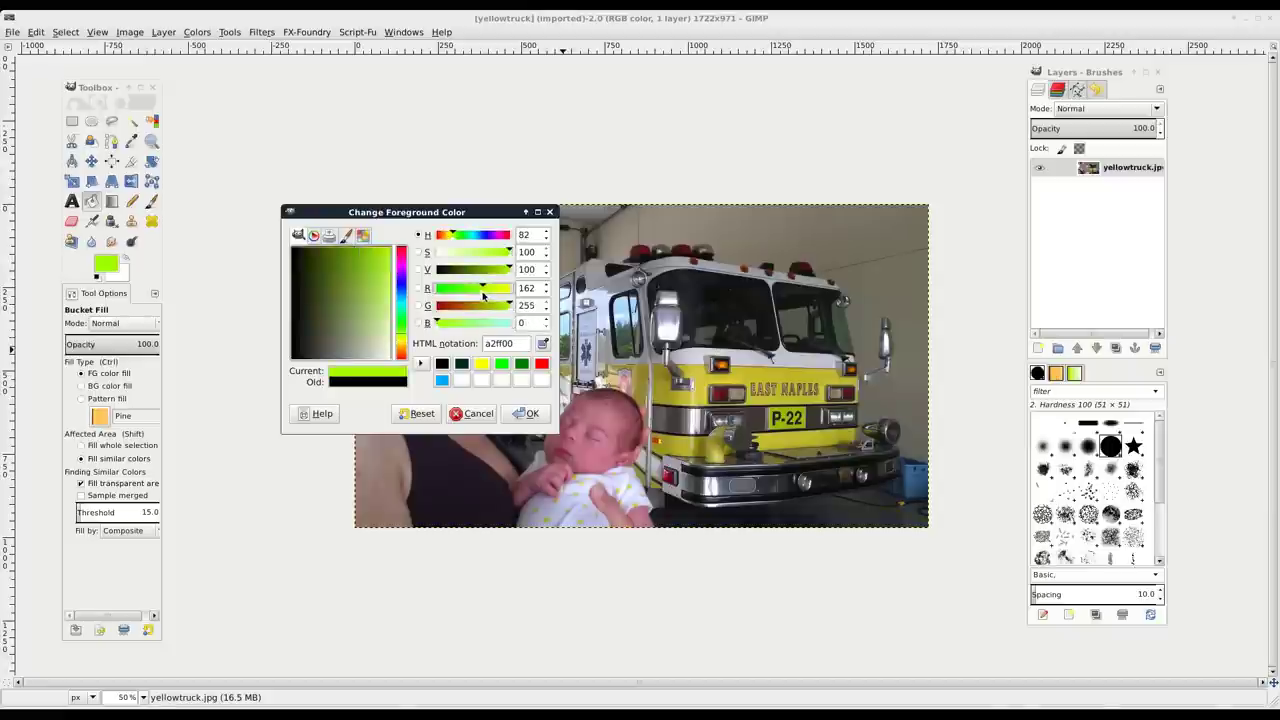
{"action": "left_click", "coordinate": [527, 413]}
{"action": "left_click", "coordinate": [151, 201]}
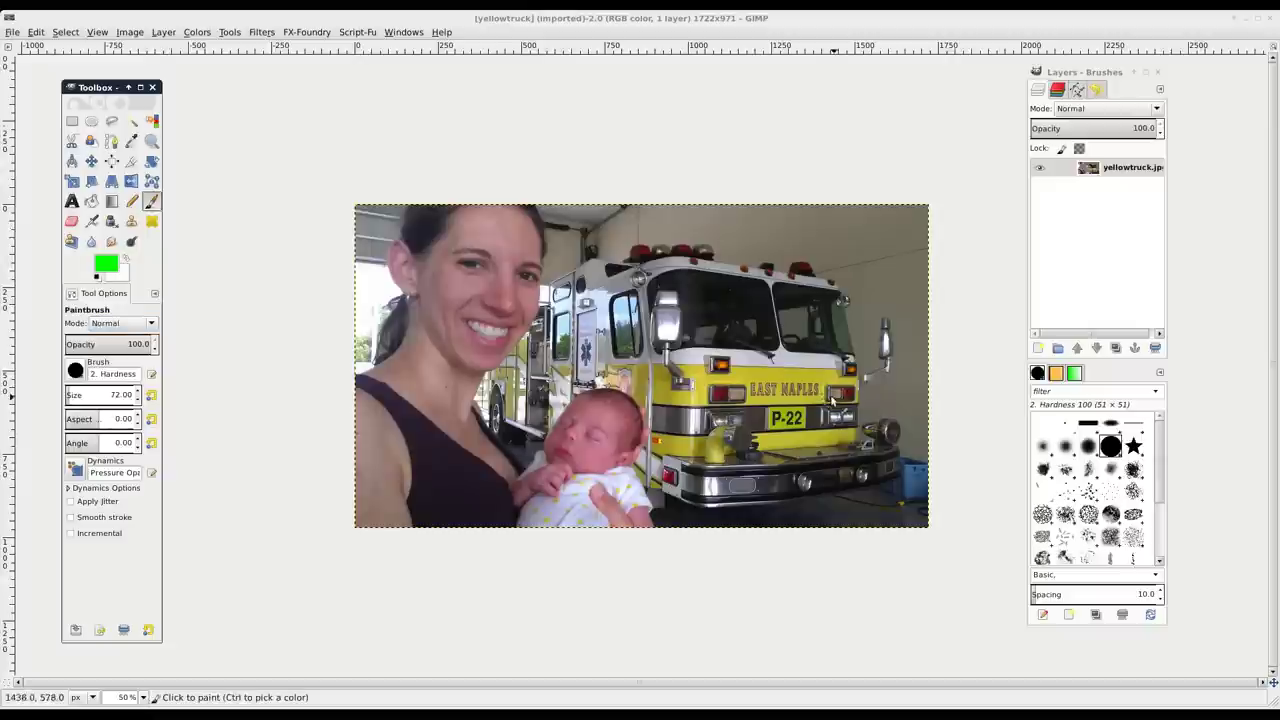
{"action": "left_click", "coordinate": [747, 370]}
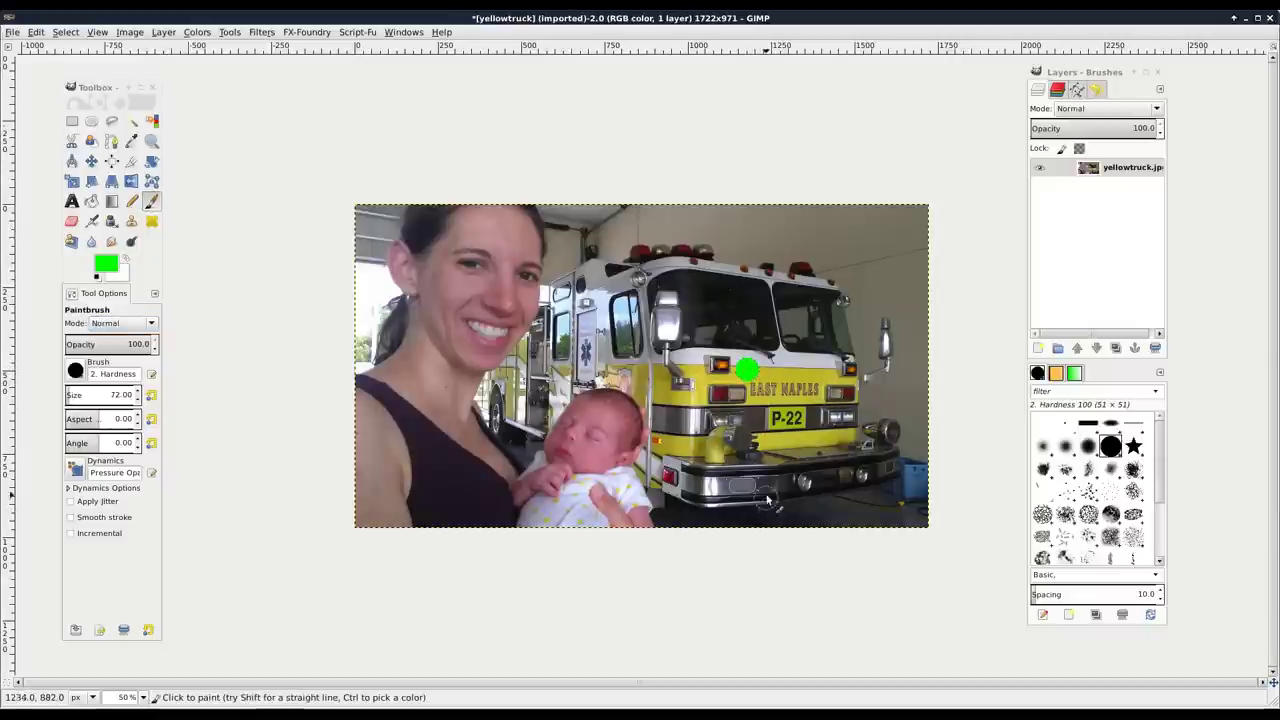
Change the foreground color to pure yellow (ffff00) and paint a dot overlapping the green dot's edge nearest the P-22 plate.
{"action": "scroll", "coordinate": [775, 390], "scroll_direction": "up", "scroll_amount": 3, "text": "ctrl"}
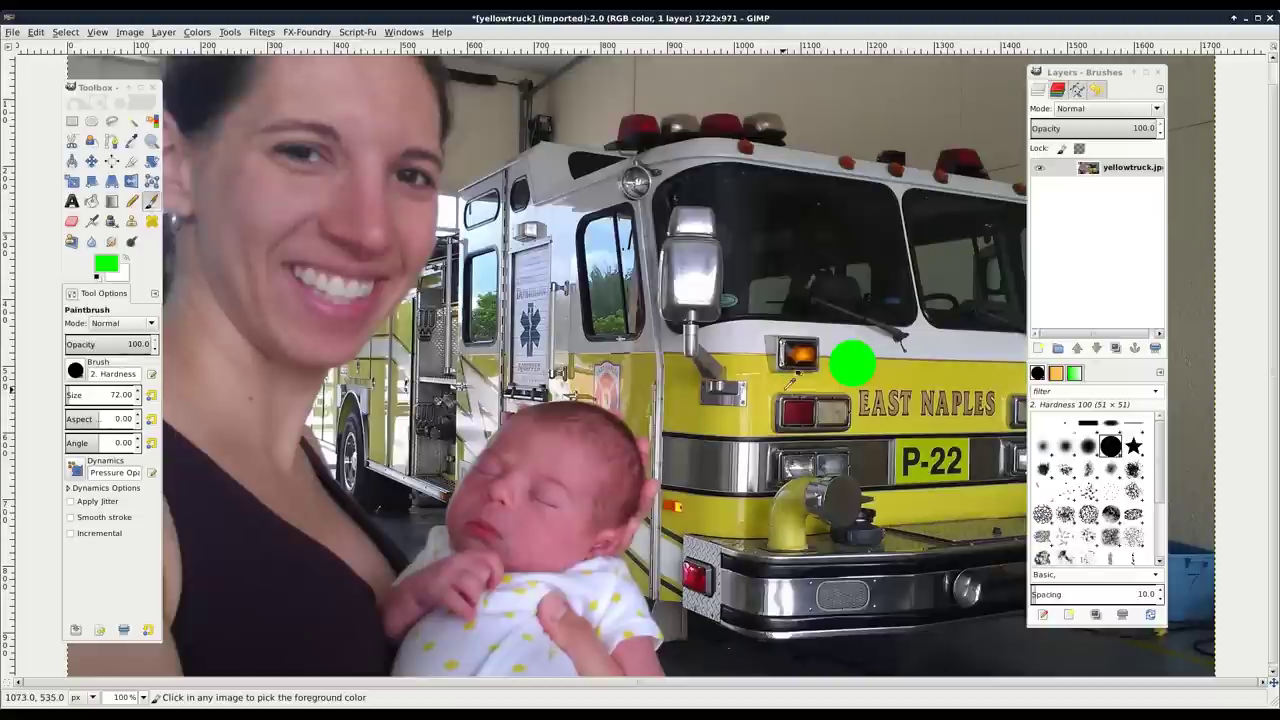
{"action": "scroll", "coordinate": [828, 681], "scroll_direction": "right", "scroll_amount": 2}
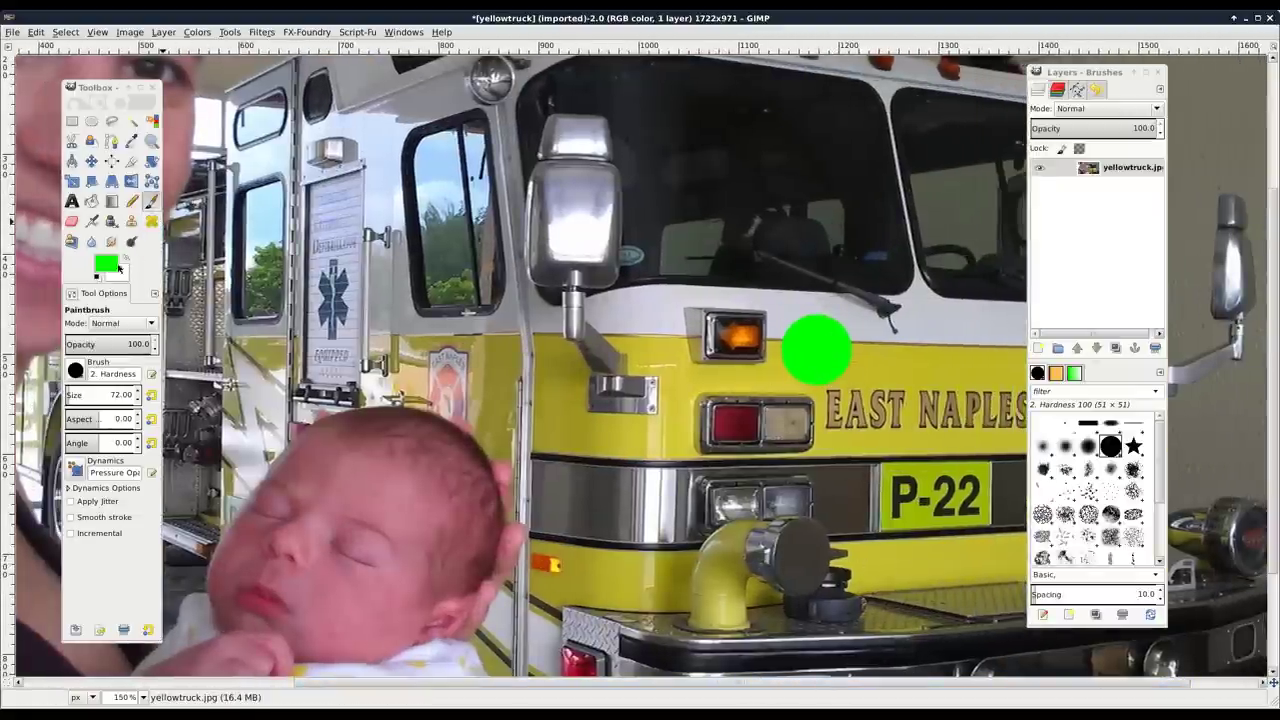
{"action": "left_click", "coordinate": [117, 266]}
{"action": "left_click_drag", "start_coordinate": [440, 290], "coordinate": [553, 293]}
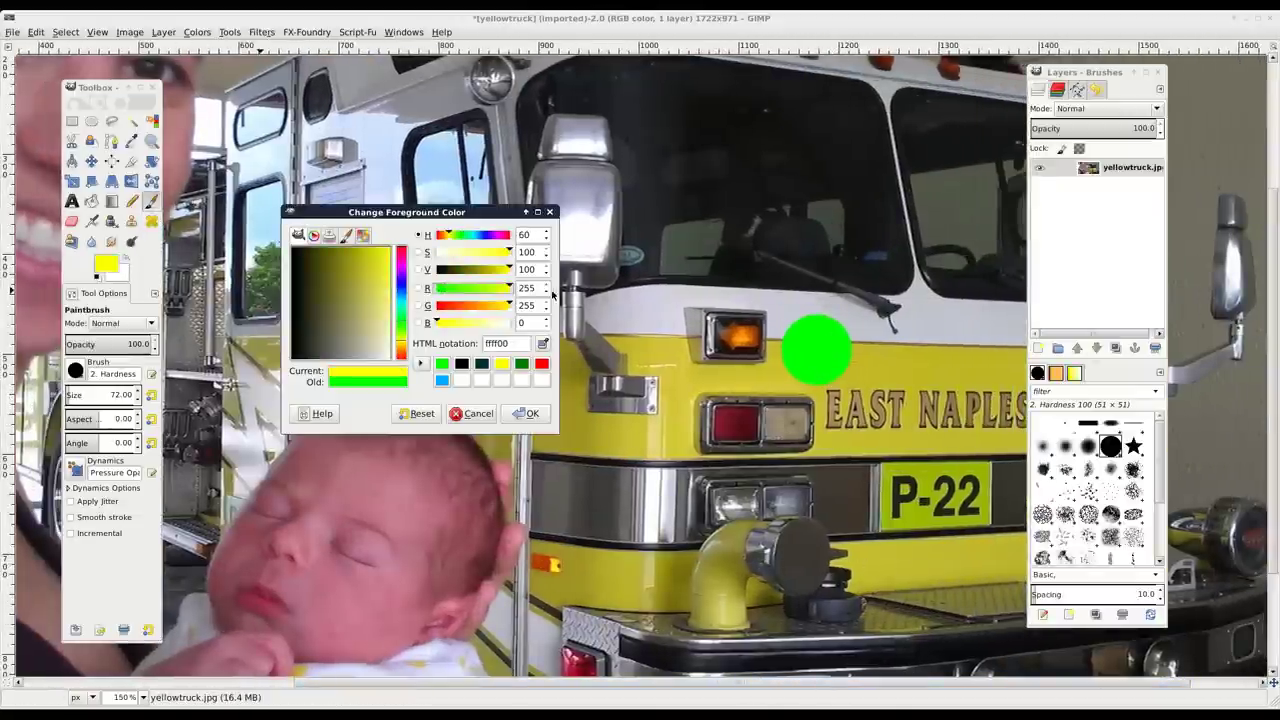
{"action": "left_click", "coordinate": [527, 413]}
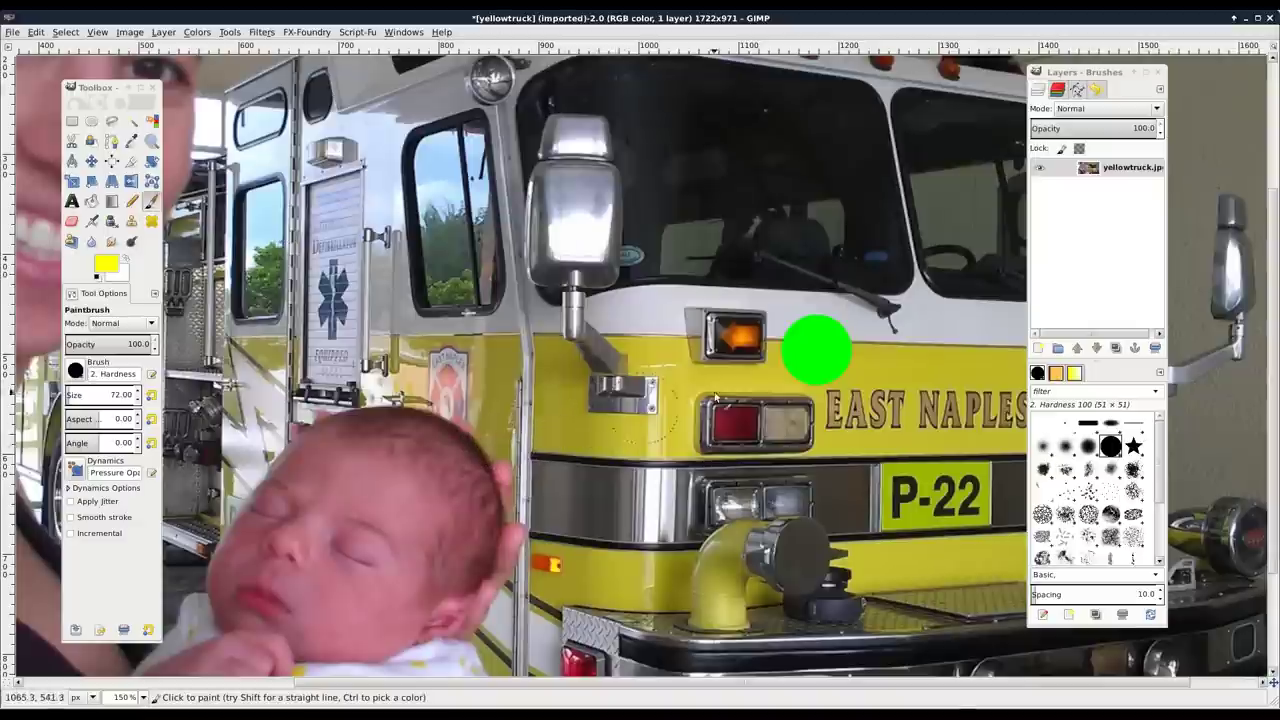
{"action": "left_click", "coordinate": [864, 353]}
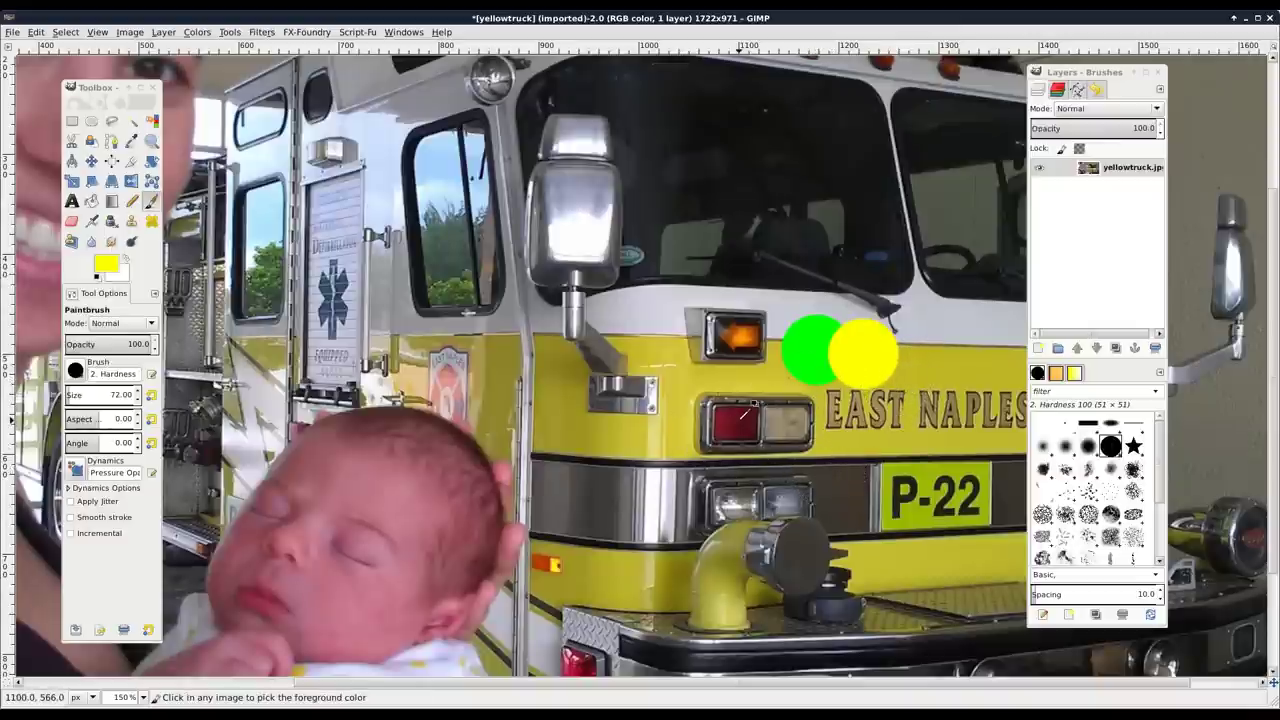
Open the Hue-Saturation adjustment for the truck photo and place its dialog clear of the painted dots.
{"action": "scroll", "coordinate": [745, 405], "scroll_direction": "down", "scroll_amount": 1, "text": "ctrl"}
{"action": "scroll", "coordinate": [745, 407], "scroll_direction": "down", "scroll_amount": 1, "text": "ctrl"}
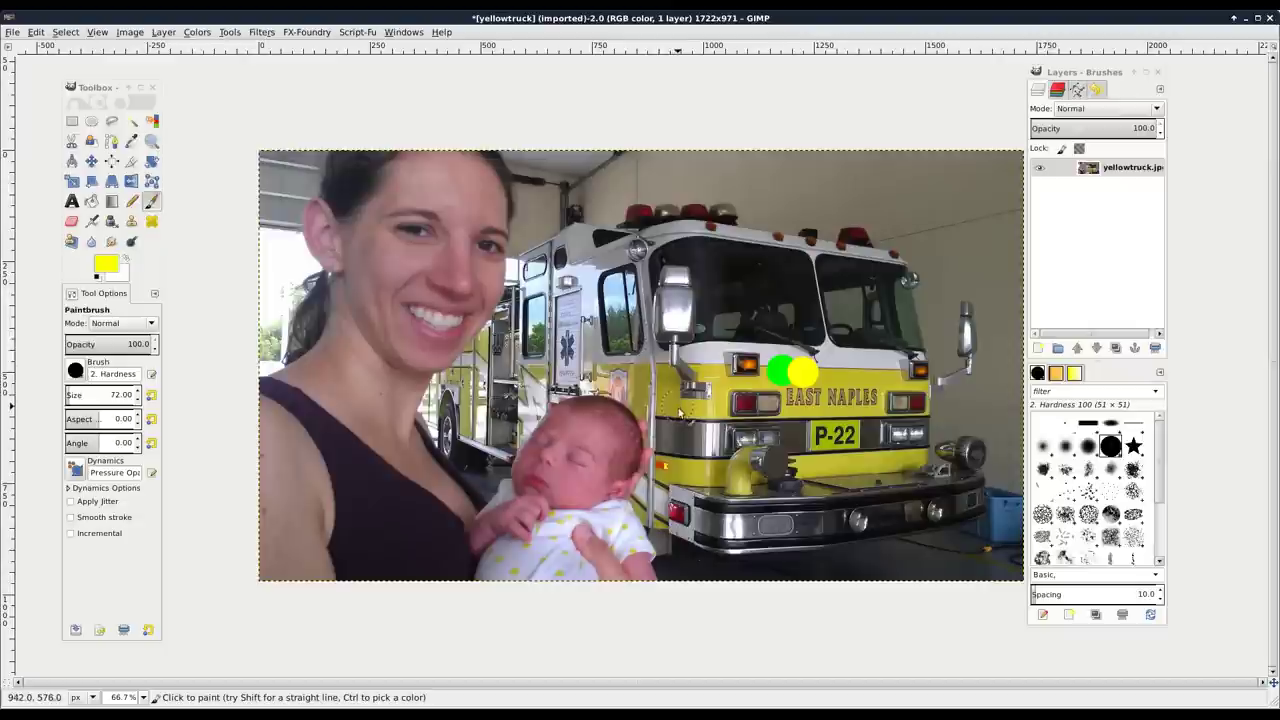
{"action": "left_click", "coordinate": [207, 33]}
{"action": "left_click", "coordinate": [217, 63]}
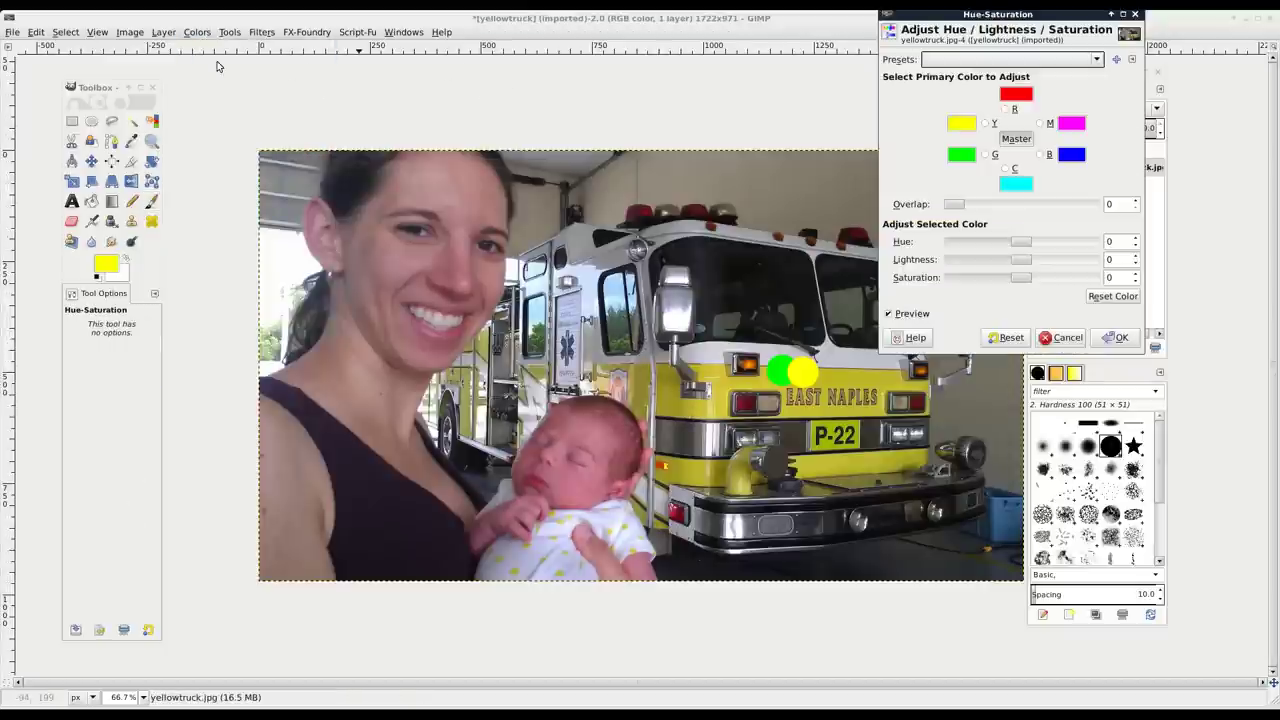
{"action": "left_click_drag", "start_coordinate": [975, 17], "coordinate": [1015, 155]}
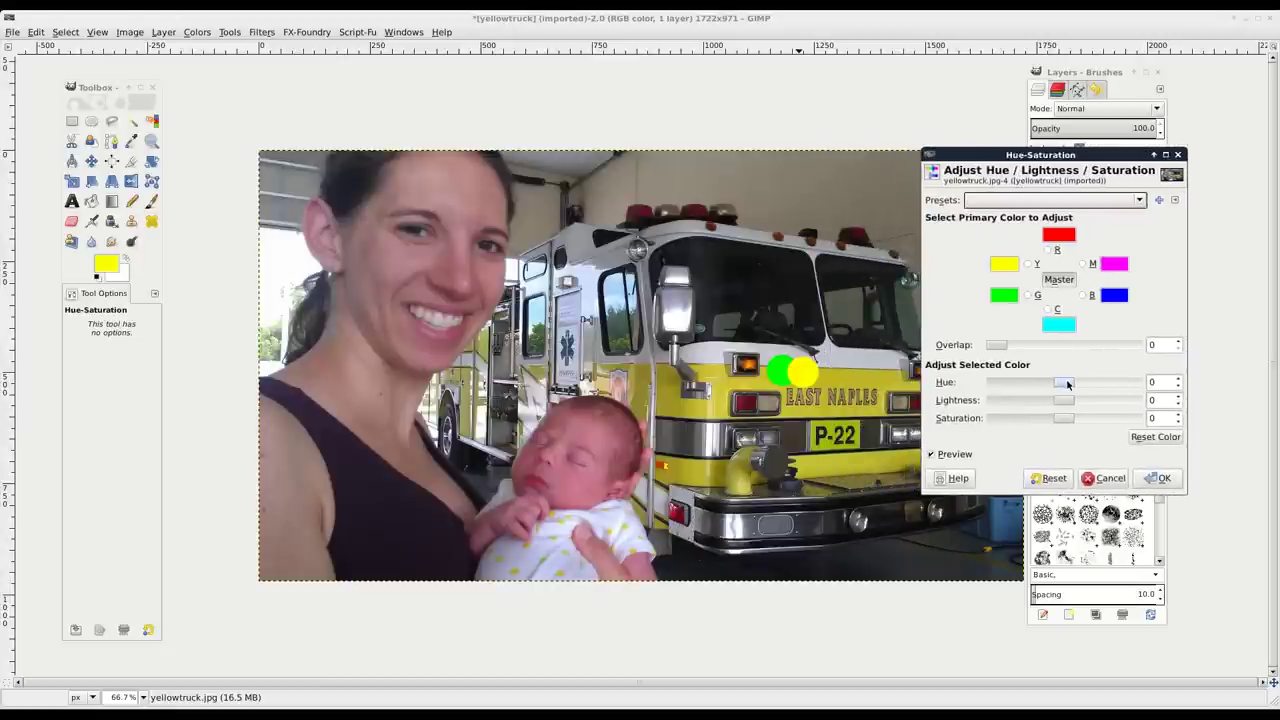
Try the master hue at -4, lightness at -8, and saturation at 100 and -100, then reset all adjustments.
{"action": "mouse_move", "coordinate": [1067, 383]}
{"action": "left_mouse_down"}
{"action": "mouse_move", "coordinate": [1140, 383]}
{"action": "mouse_move", "coordinate": [1046, 370]}
{"action": "mouse_move", "coordinate": [1068, 380]}
{"action": "mouse_move", "coordinate": [1056, 400]}
{"action": "mouse_move", "coordinate": [987, 399]}
{"action": "mouse_move", "coordinate": [1058, 400]}
{"action": "left_mouse_up"}
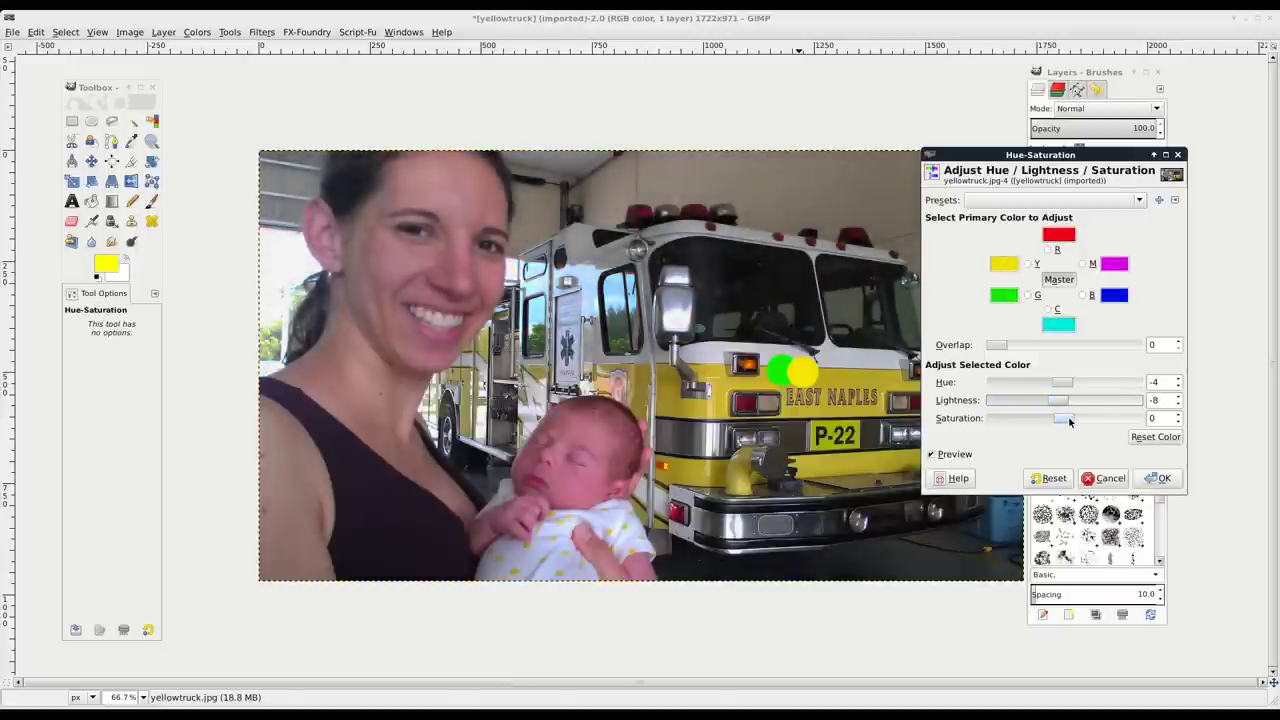
{"action": "left_click_drag", "start_coordinate": [1068, 421], "coordinate": [1146, 425]}
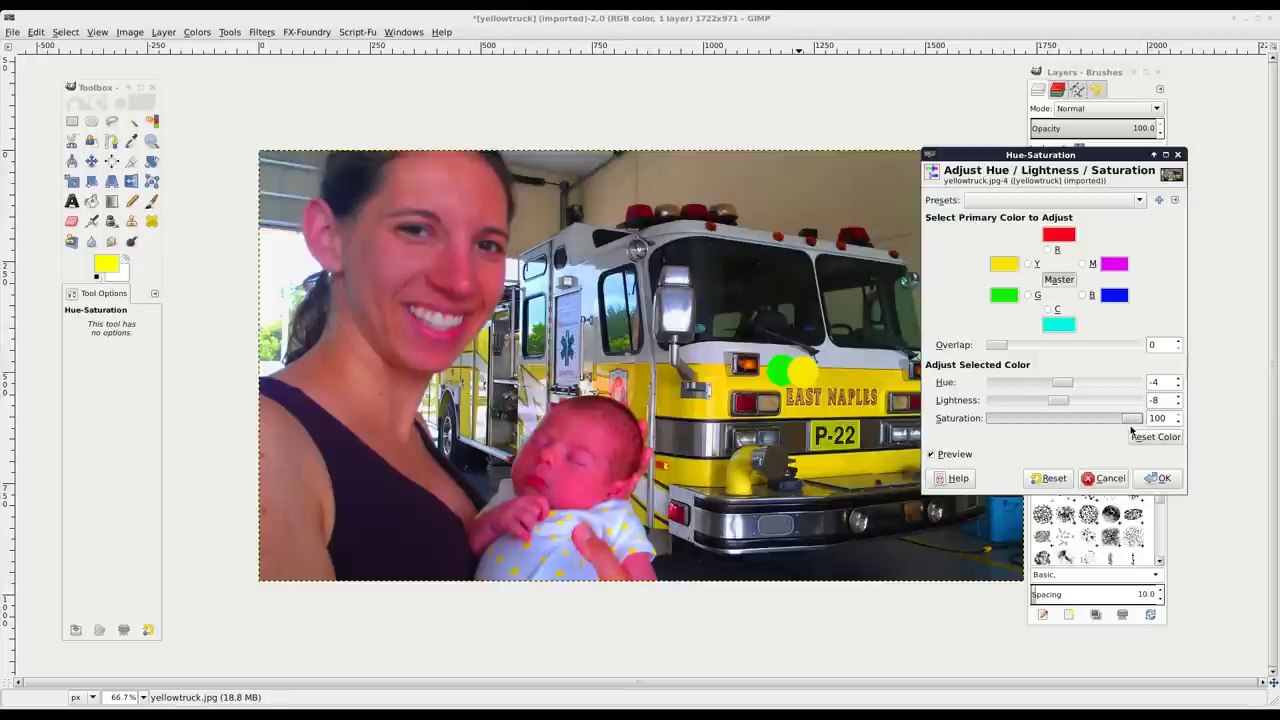
{"action": "left_click_drag", "start_coordinate": [1132, 420], "coordinate": [955, 416]}
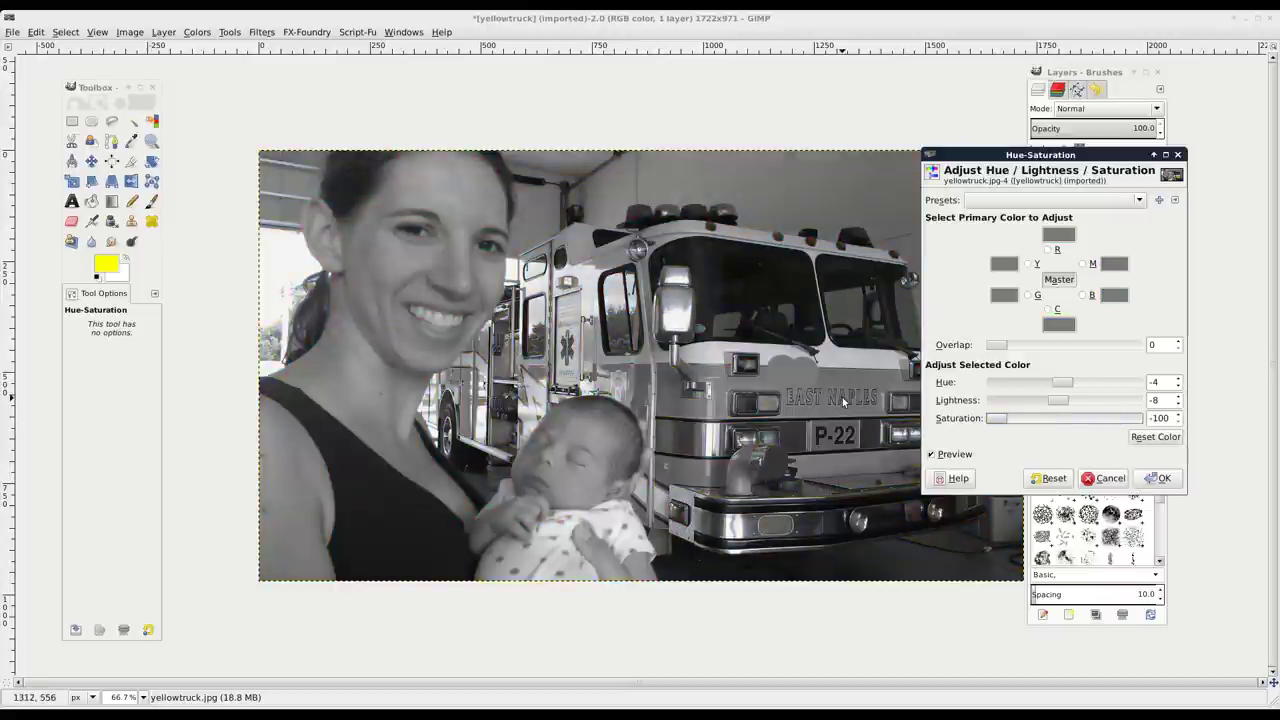
{"action": "left_click", "coordinate": [1052, 478]}
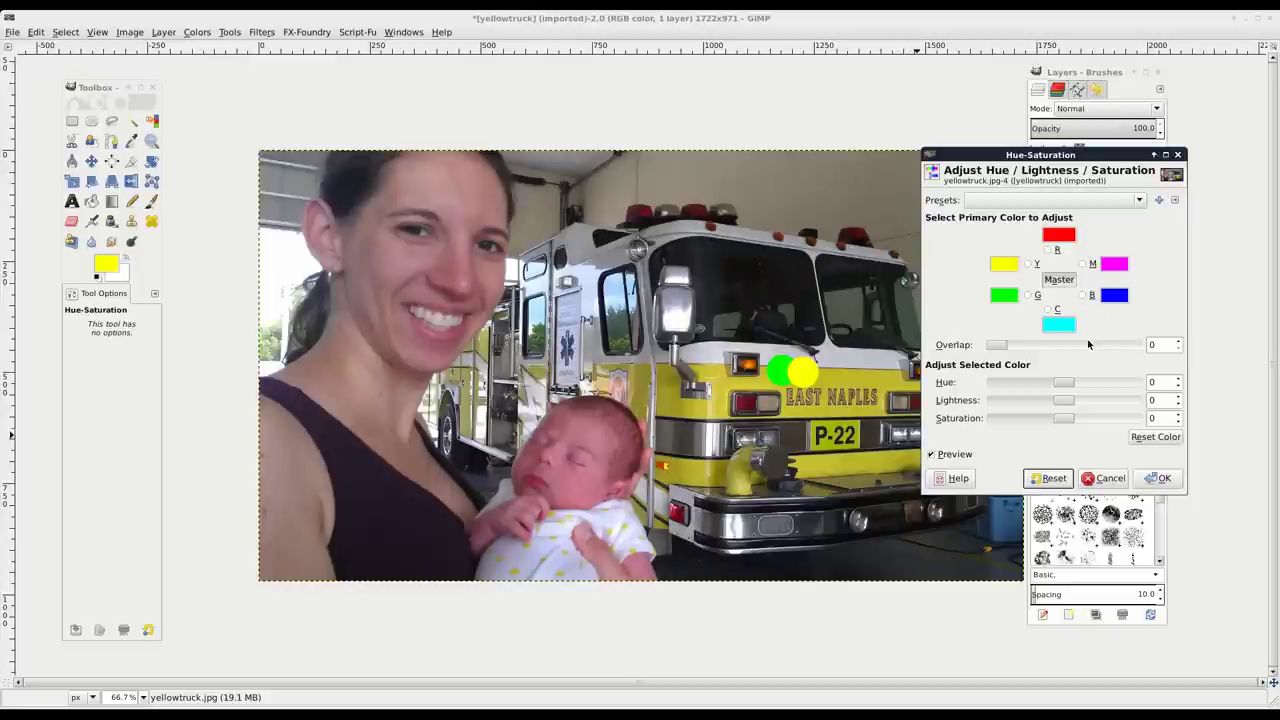
Shift the hue of only the green range to 180, then reset that color's adjustment.
{"action": "left_click", "coordinate": [1028, 297]}
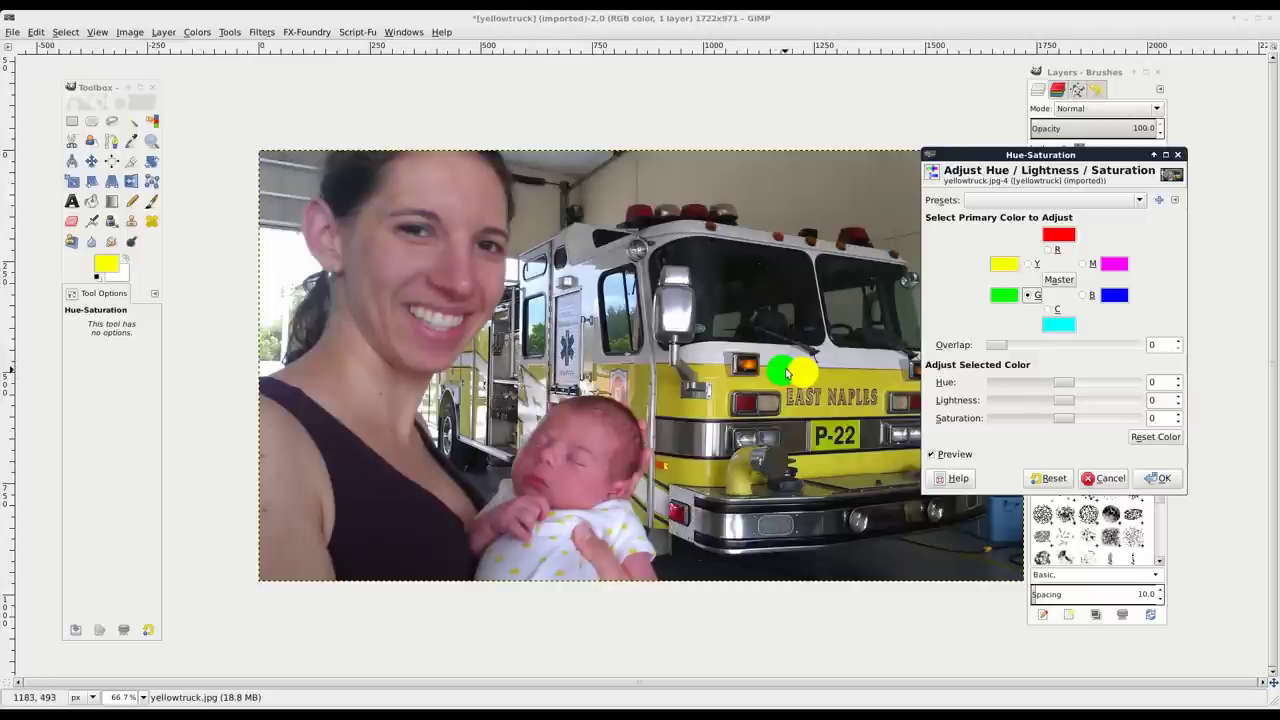
{"action": "left_click", "coordinate": [1080, 383]}
{"action": "left_click_drag", "start_coordinate": [1080, 383], "coordinate": [1136, 383]}
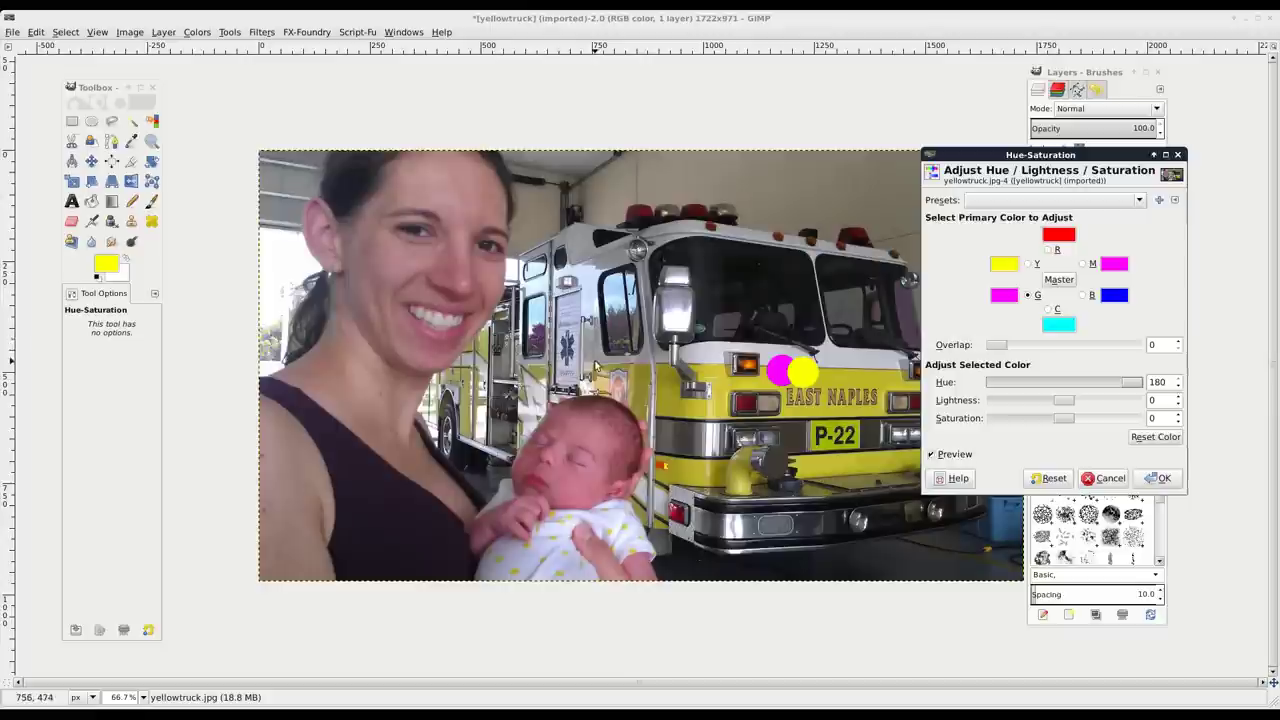
{"action": "left_click", "coordinate": [1155, 437]}
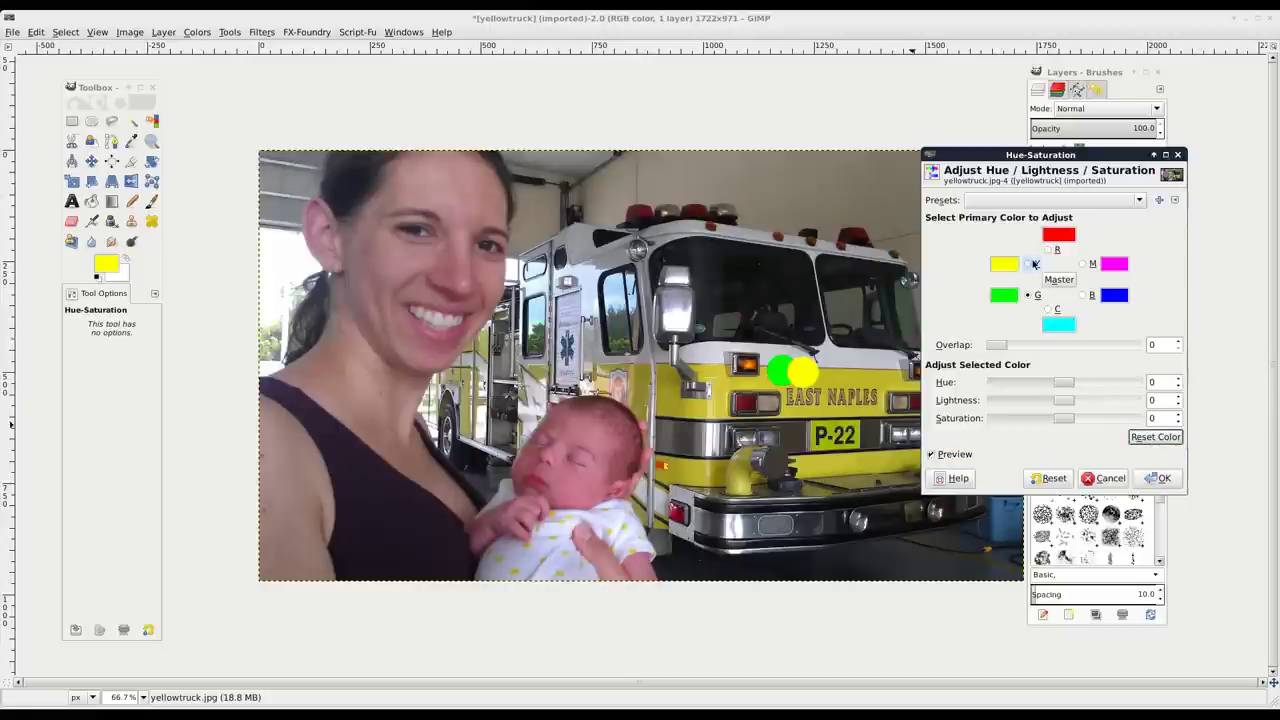
Shift the hue of only the yellow range to 63, then change it to -100 to recolor the truck pink.
{"action": "left_click", "coordinate": [1032, 263]}
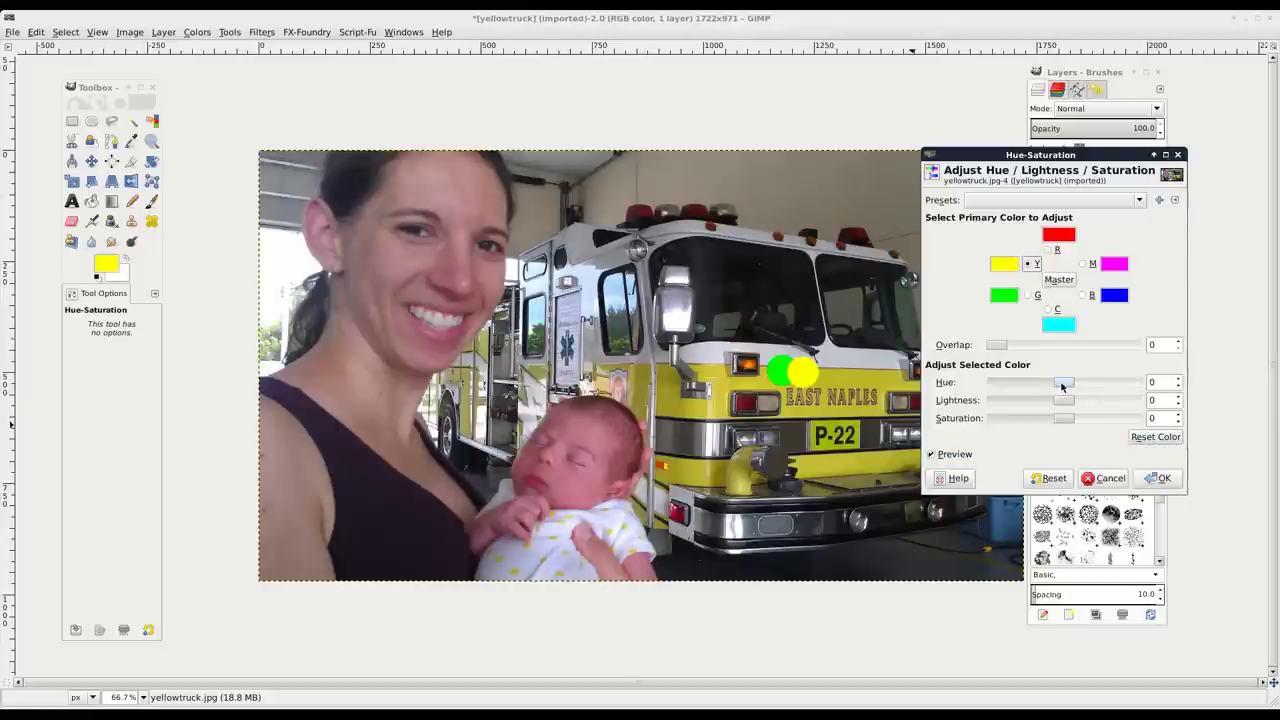
{"action": "left_click_drag", "start_coordinate": [1062, 385], "coordinate": [1090, 382]}
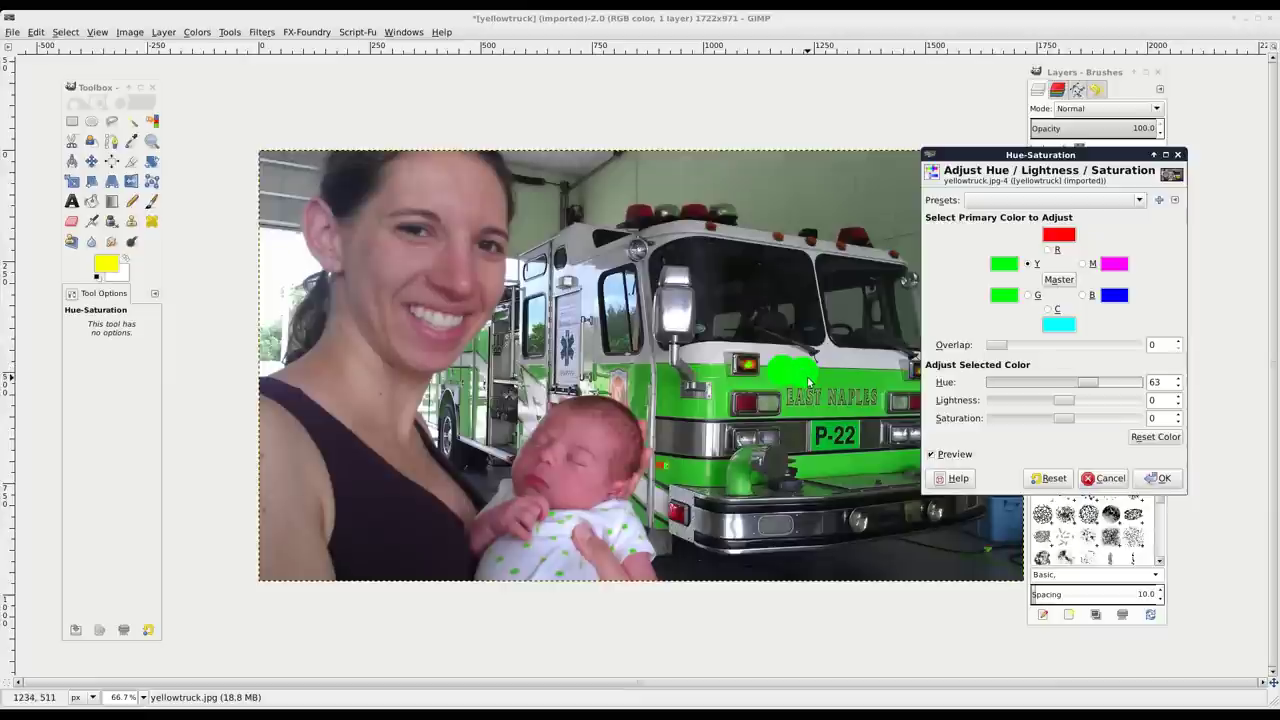
{"action": "left_click_drag", "start_coordinate": [1083, 383], "coordinate": [1022, 382]}
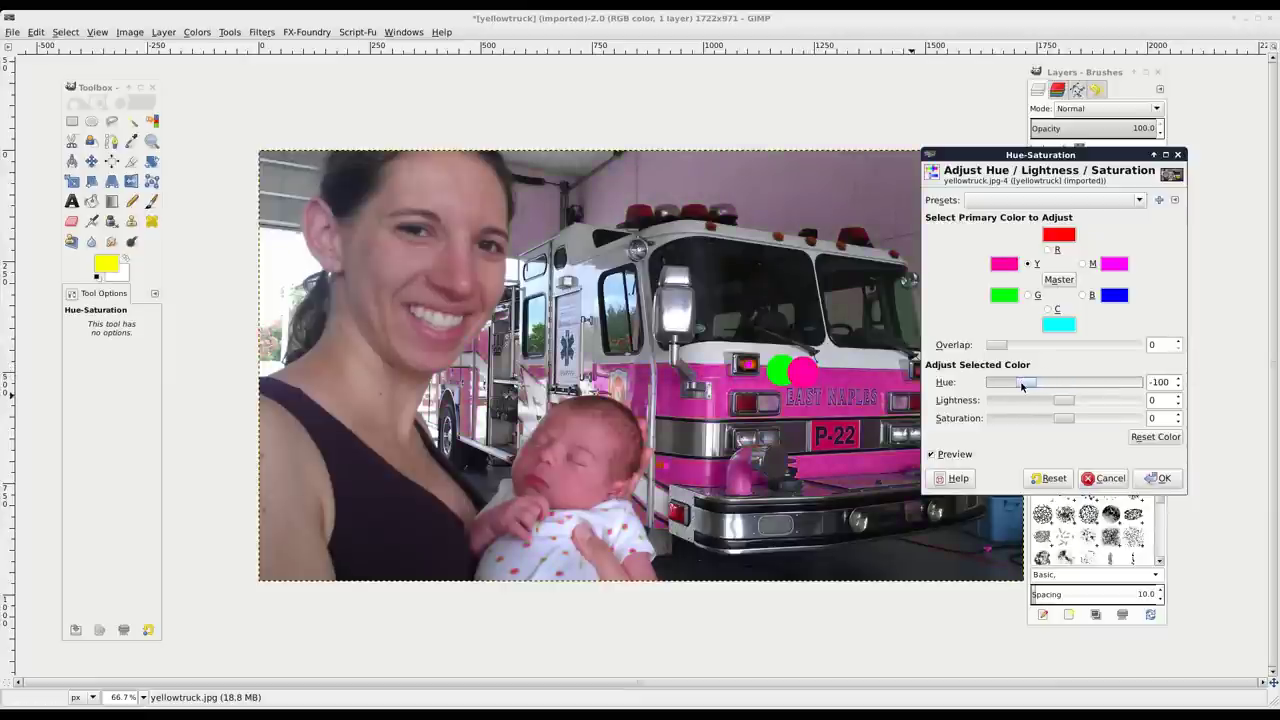
Try the yellow range's hue at -40, reset that color's adjustment, and cancel the Hue-Saturation adjustment.
{"action": "left_click_drag", "start_coordinate": [1030, 383], "coordinate": [1060, 383]}
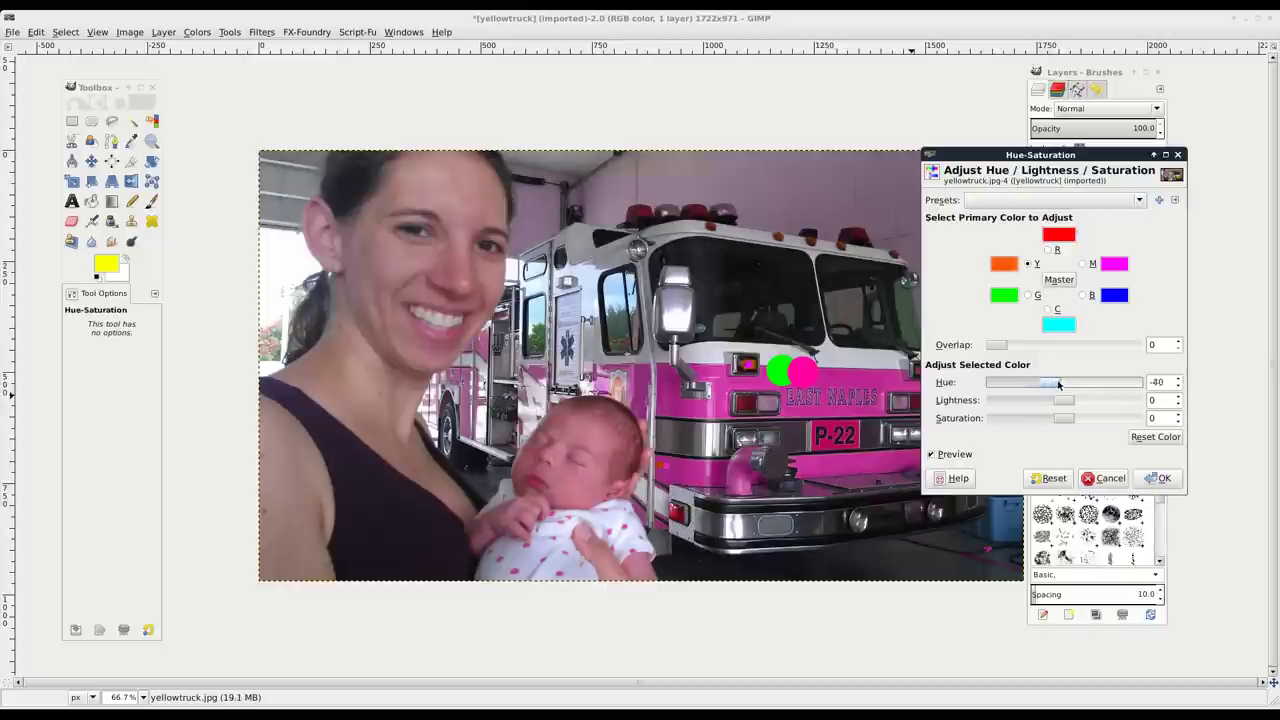
{"action": "left_click", "coordinate": [1145, 437]}
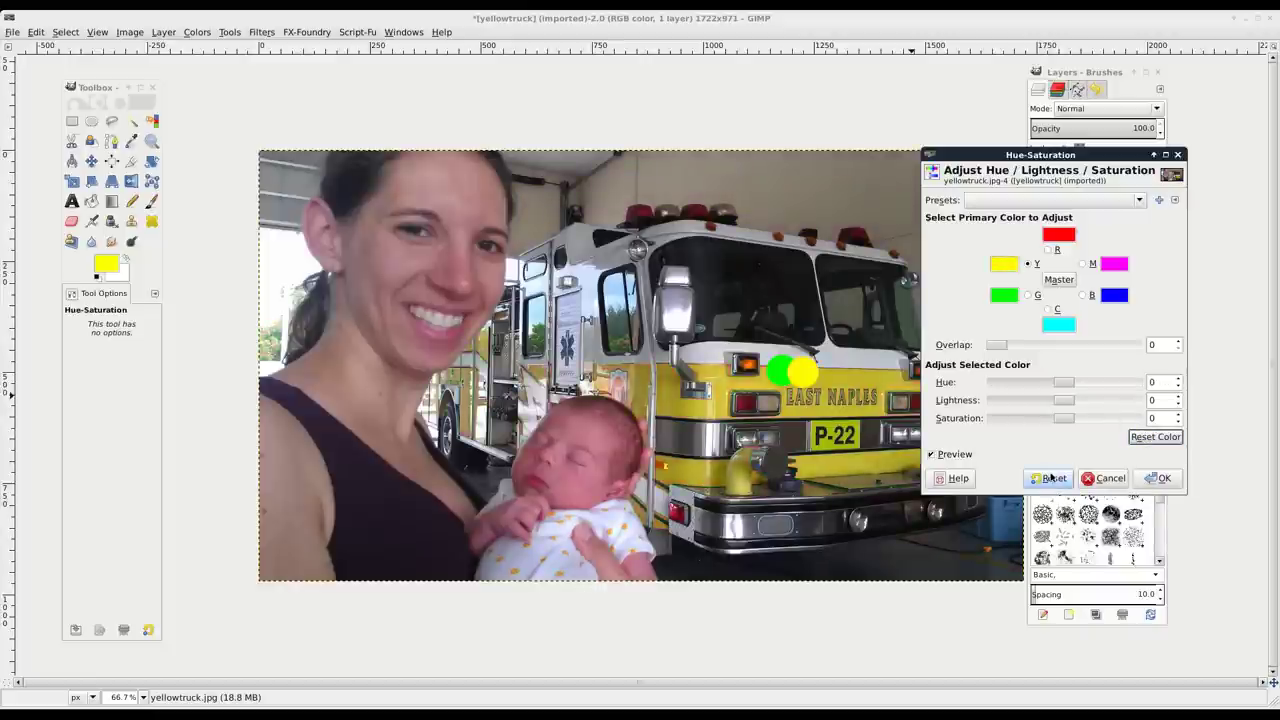
{"action": "left_click", "coordinate": [1110, 478]}
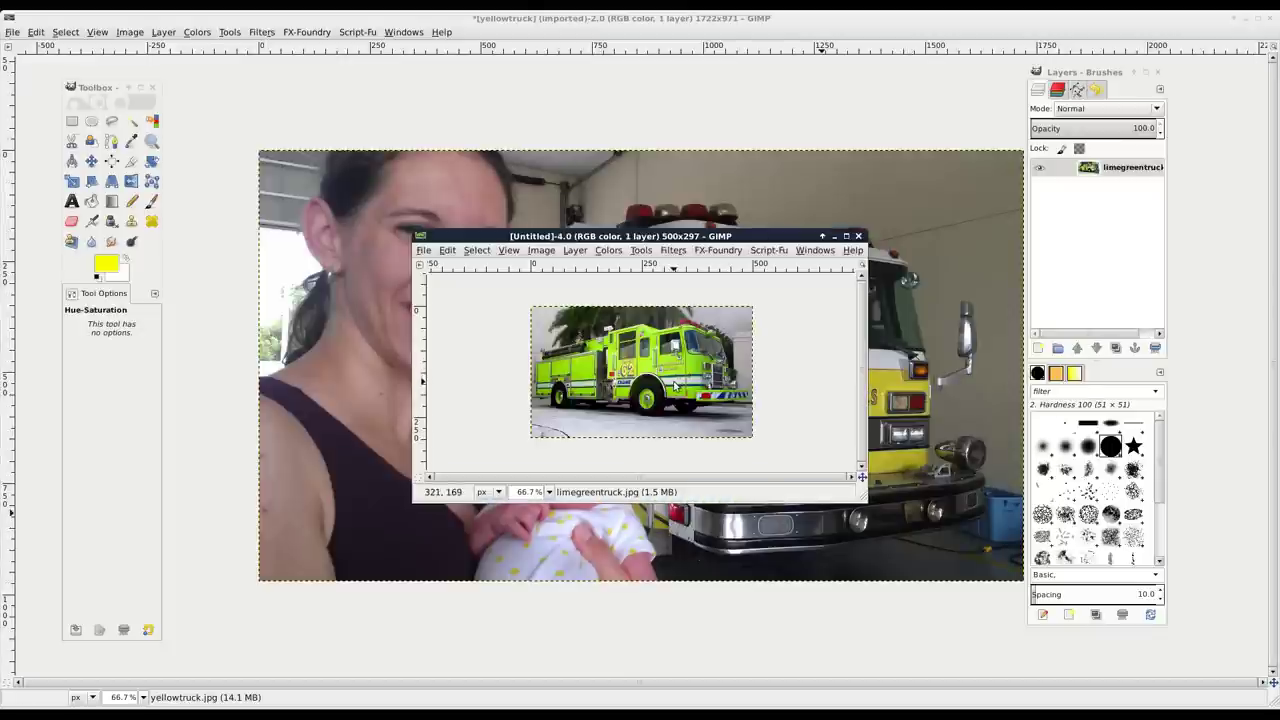
Maximize the lime green truck image and sample the truck's green paint with the foreground color picker.
{"action": "scroll", "coordinate": [678, 383], "scroll_direction": "up", "scroll_amount": 3}
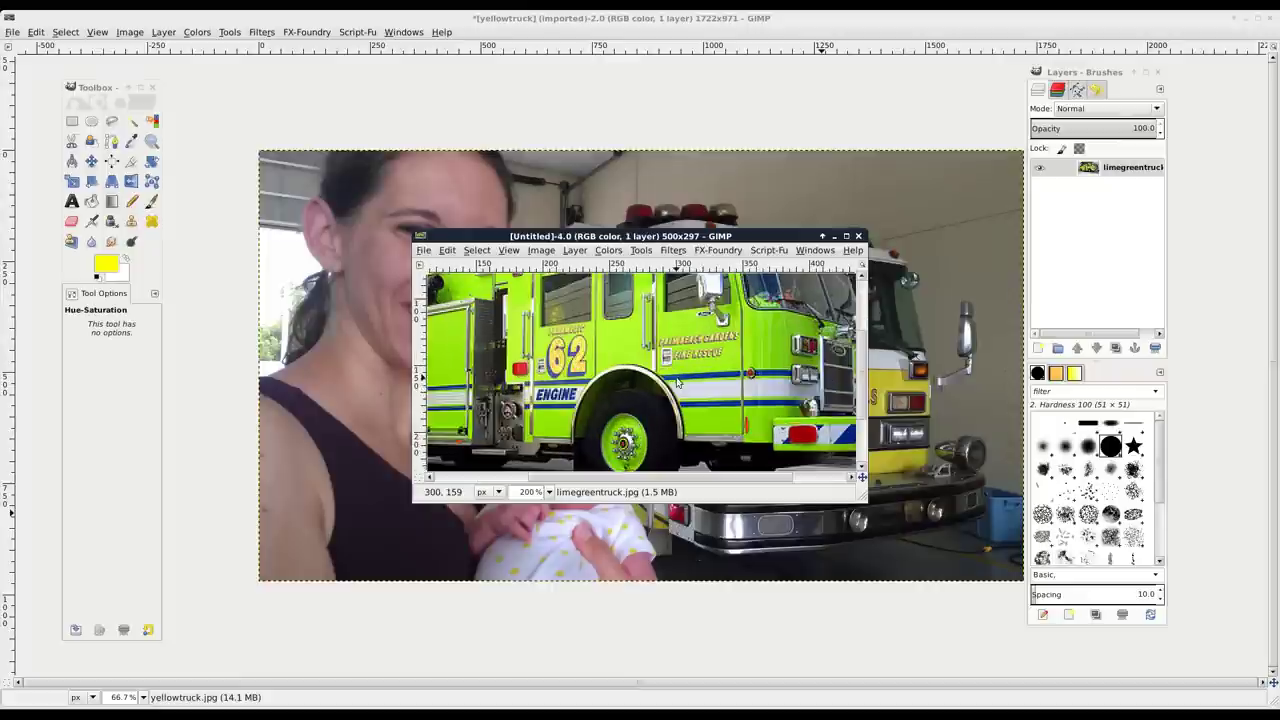
{"action": "left_click", "coordinate": [846, 236]}
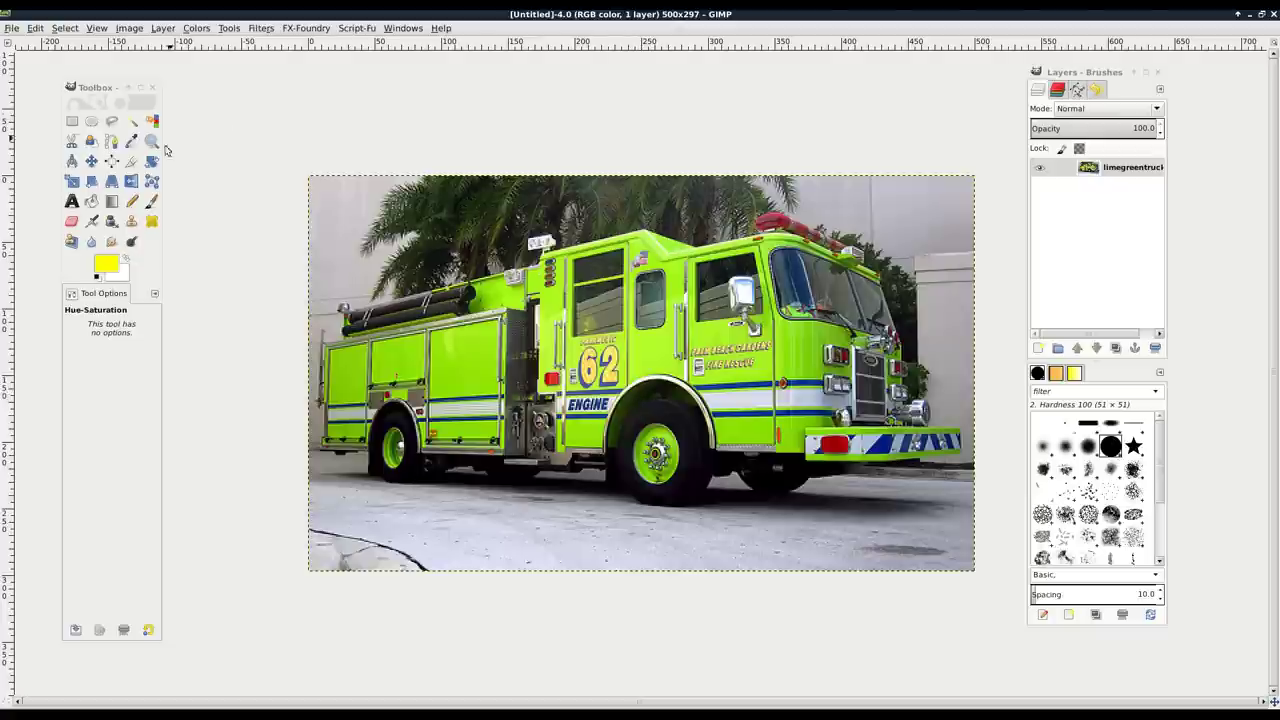
{"action": "left_click", "coordinate": [110, 268]}
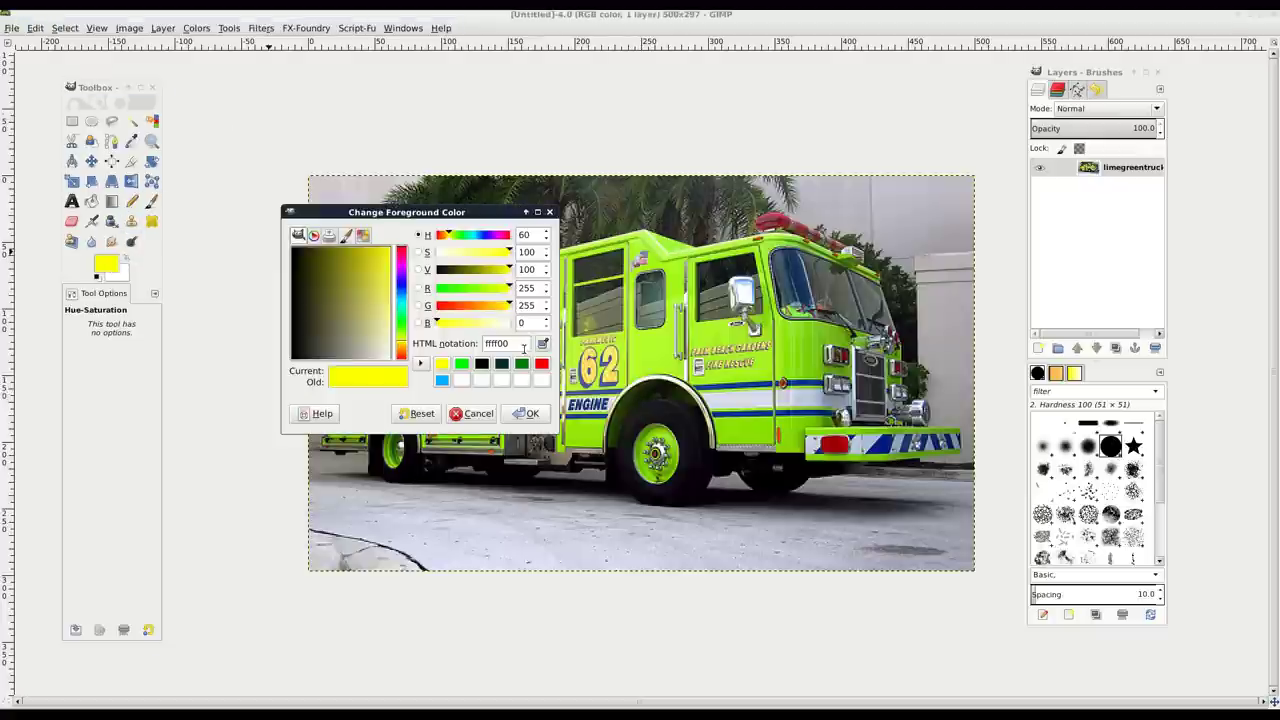
{"action": "left_click", "coordinate": [542, 343]}
{"action": "left_click", "coordinate": [654, 346]}
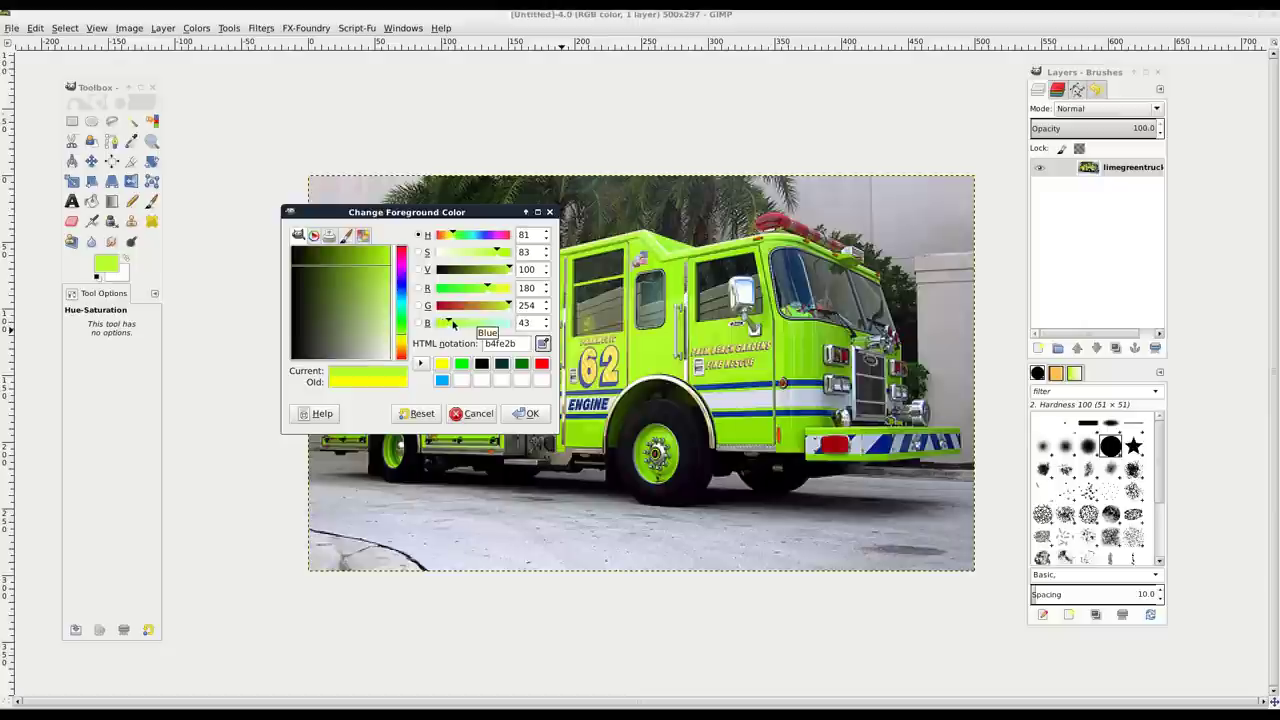
Try mixing pure red with red 255, green 0 and blue 0, raise green to 255 for yellow, and discard the color change.
{"action": "left_click_drag", "start_coordinate": [450, 323], "coordinate": [418, 323]}
{"action": "left_click_drag", "start_coordinate": [485, 293], "coordinate": [432, 305]}
{"action": "mouse_move", "coordinate": [512, 288]}
{"action": "left_mouse_down"}
{"action": "mouse_move", "coordinate": [450, 288]}
{"action": "mouse_move", "coordinate": [512, 288]}
{"action": "left_mouse_up"}
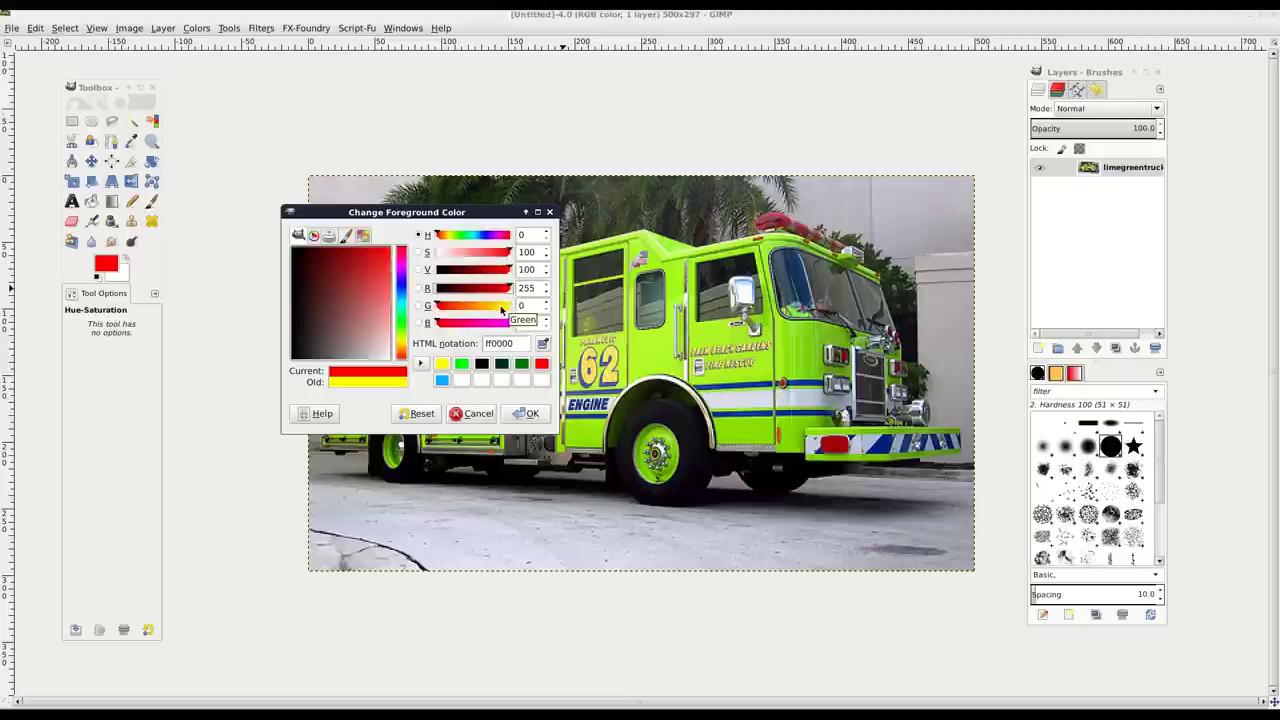
{"action": "left_click_drag", "start_coordinate": [437, 306], "coordinate": [514, 310]}
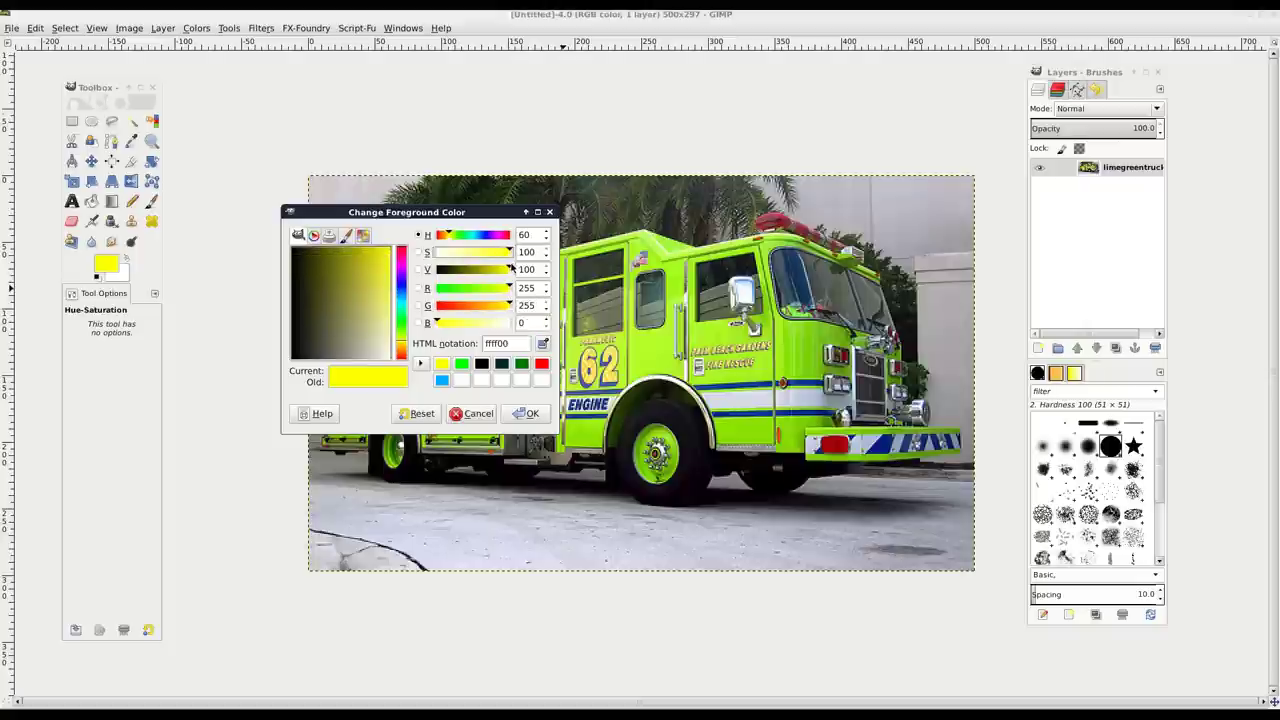
{"action": "mouse_move", "coordinate": [511, 268]}
{"action": "left_mouse_down"}
{"action": "mouse_move", "coordinate": [474, 260]}
{"action": "mouse_move", "coordinate": [520, 265]}
{"action": "left_mouse_up"}
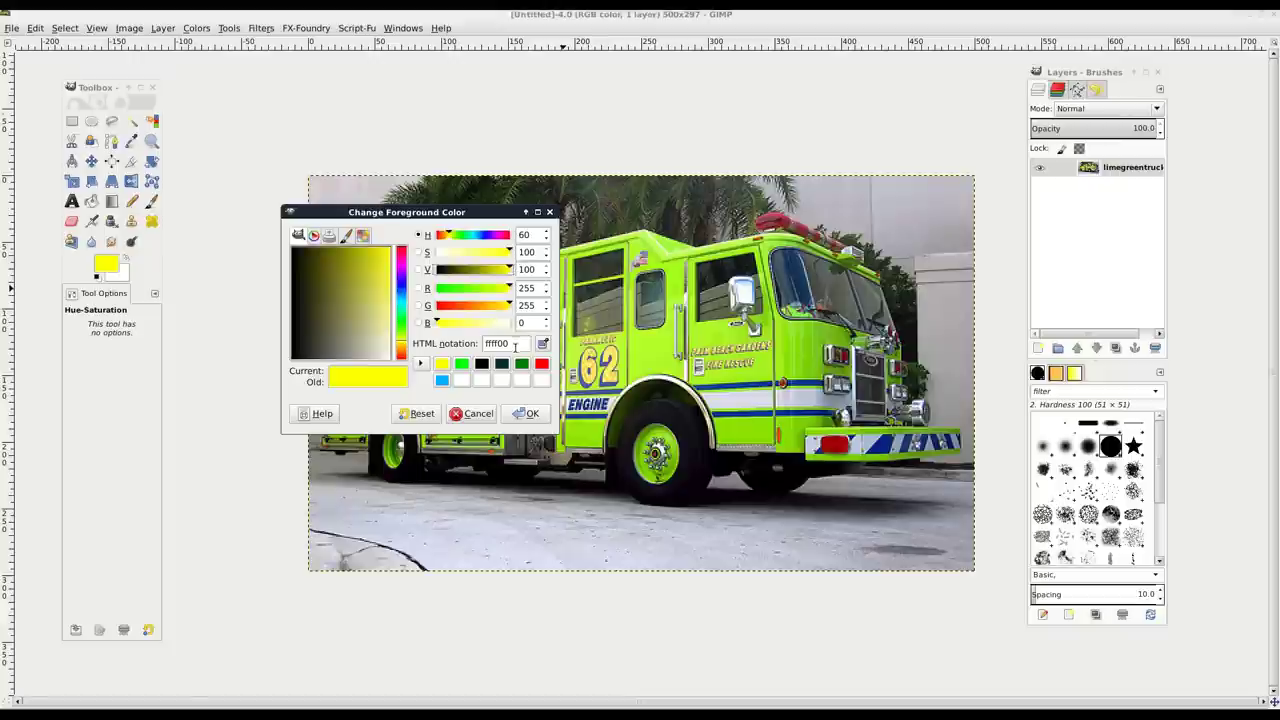
{"action": "left_click", "coordinate": [480, 414]}
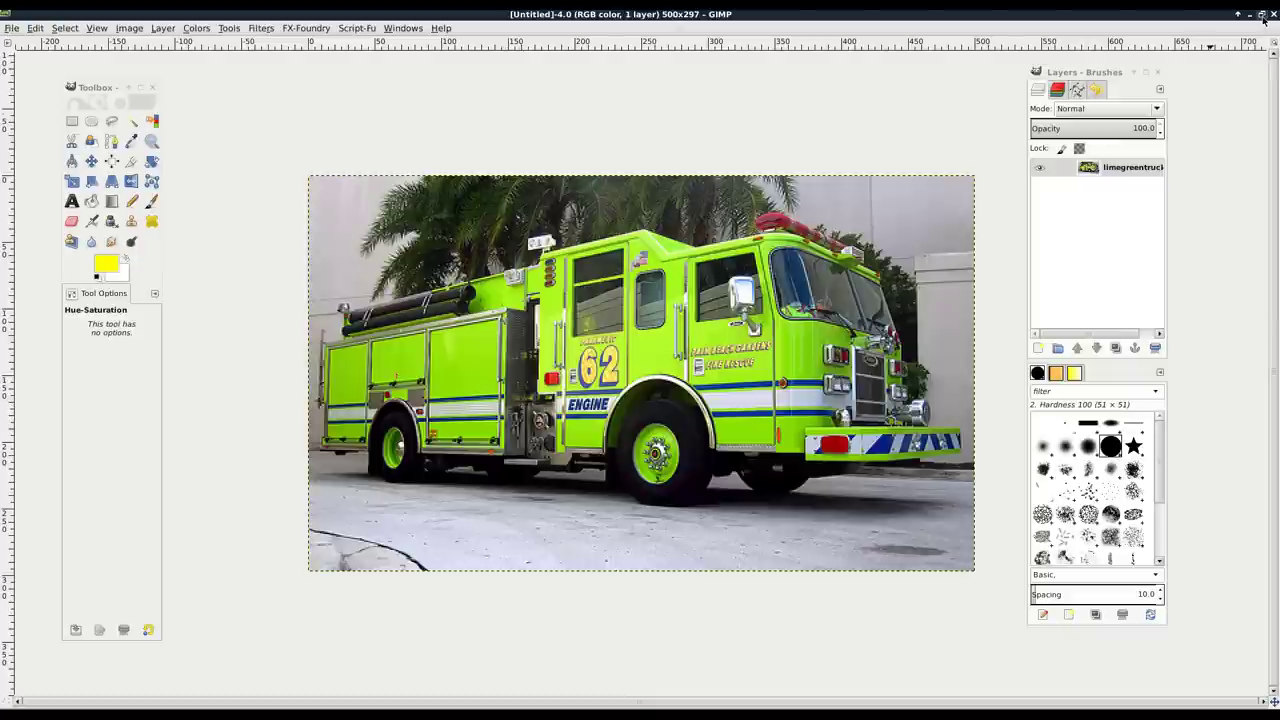
Switch to the red truck image and open the Hue-Saturation adjustment for it.
{"action": "key", "text": "alt+Tab"}
{"action": "key", "text": "alt+Tab"}
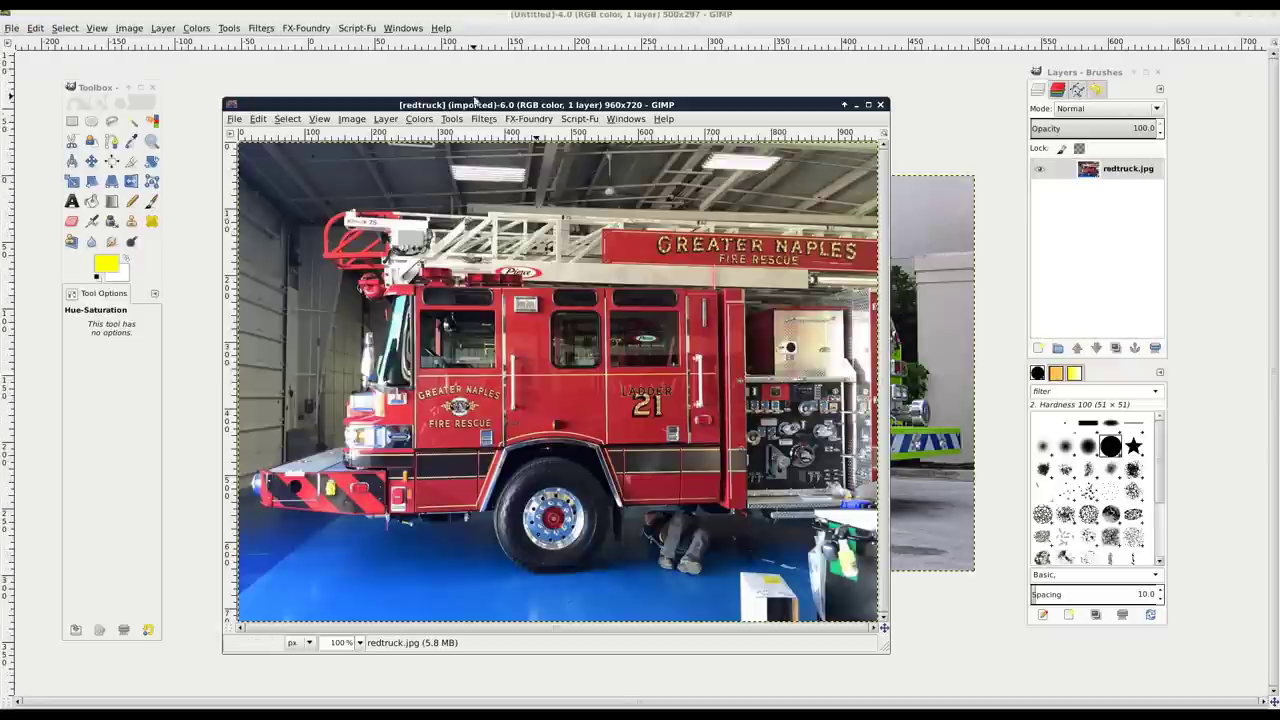
{"action": "left_click", "coordinate": [427, 120]}
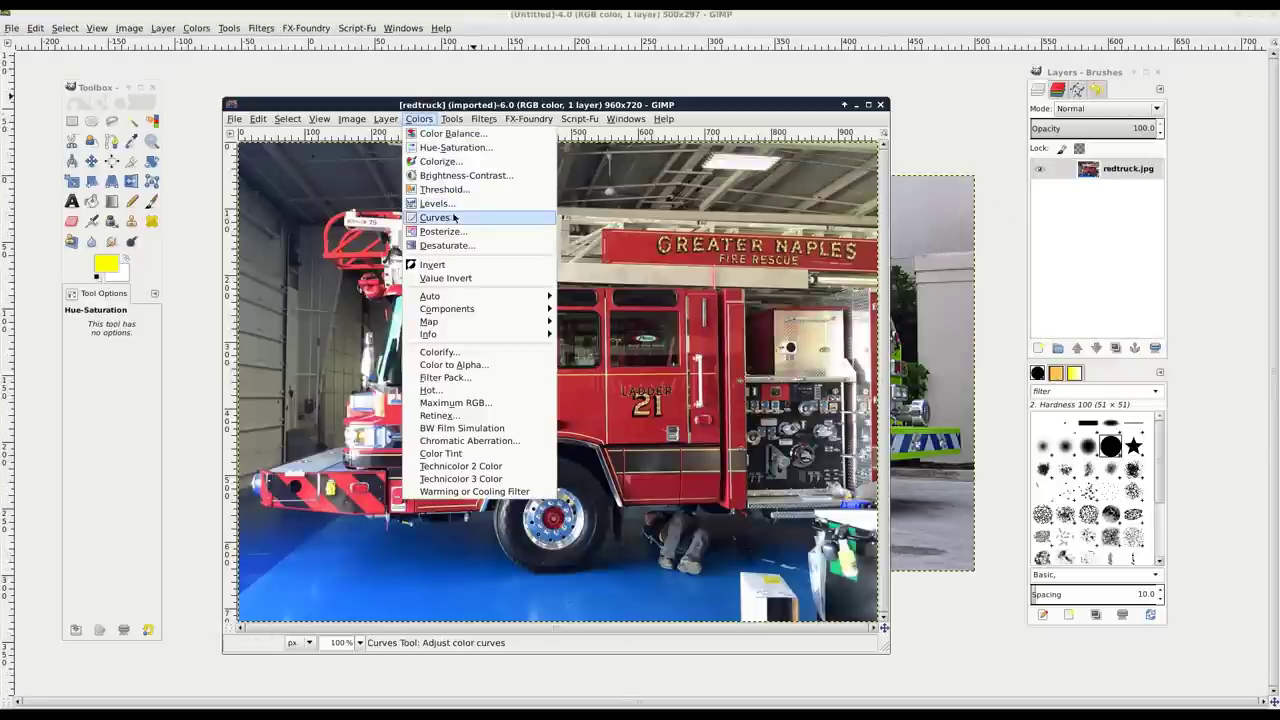
{"action": "left_click", "coordinate": [444, 149]}
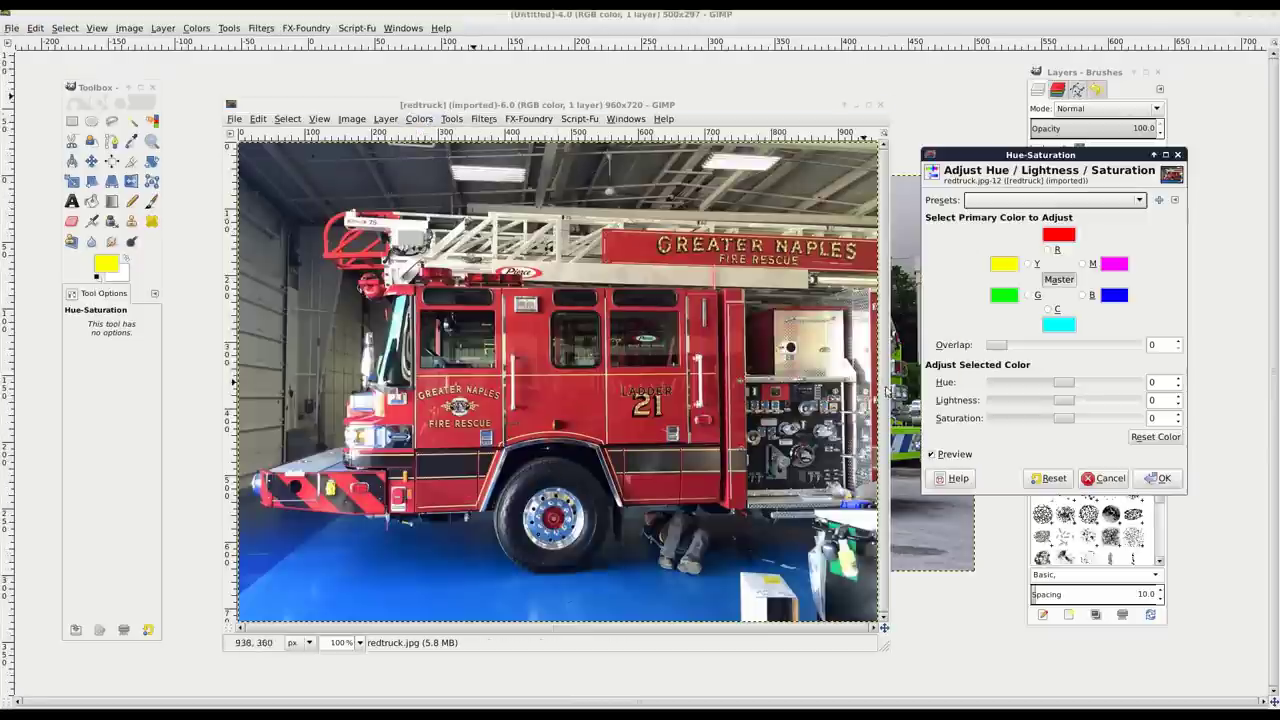
Shift the hue of only the red range to 141, change it to 88 for a lime green truck, and cancel the adjustment.
{"action": "left_click", "coordinate": [1052, 249]}
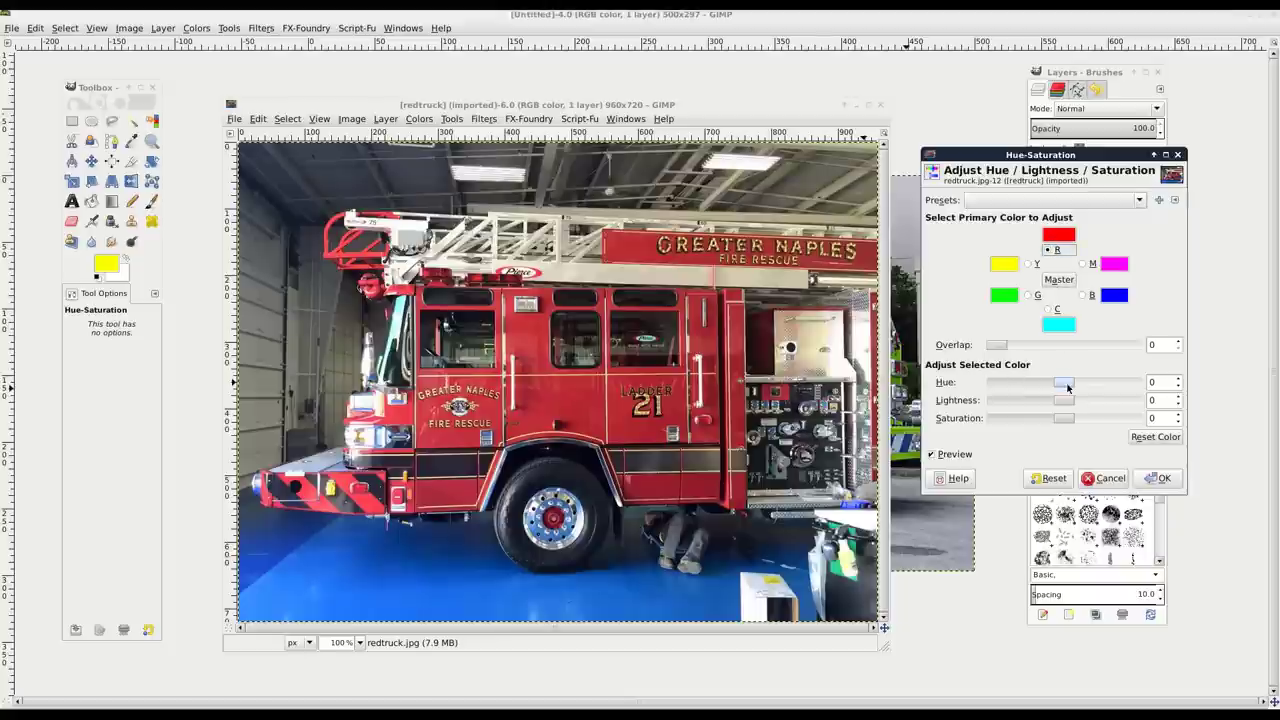
{"action": "left_click_drag", "start_coordinate": [1064, 382], "coordinate": [1094, 382]}
{"action": "left_click_drag", "start_coordinate": [1099, 381], "coordinate": [1121, 377]}
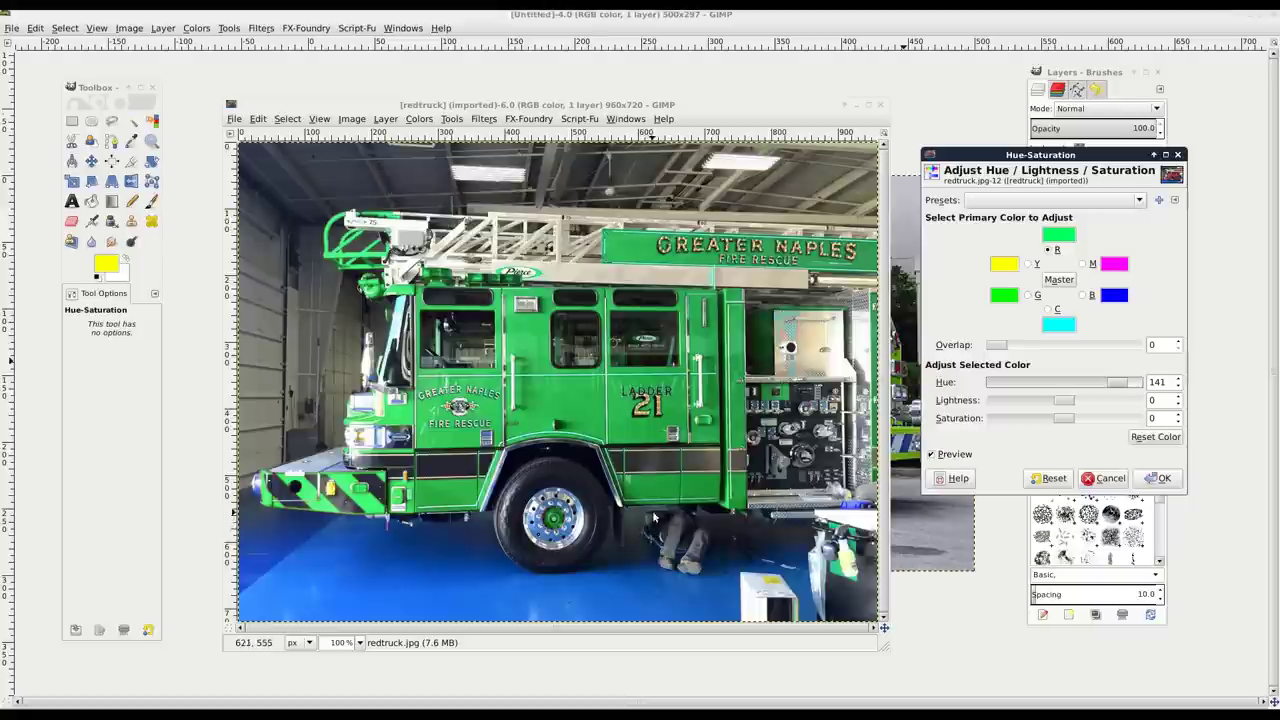
{"action": "mouse_move", "coordinate": [1115, 386]}
{"action": "left_mouse_down"}
{"action": "mouse_move", "coordinate": [1095, 391]}
{"action": "mouse_move", "coordinate": [1130, 386]}
{"action": "mouse_move", "coordinate": [990, 381]}
{"action": "mouse_move", "coordinate": [1101, 383]}
{"action": "left_mouse_up"}
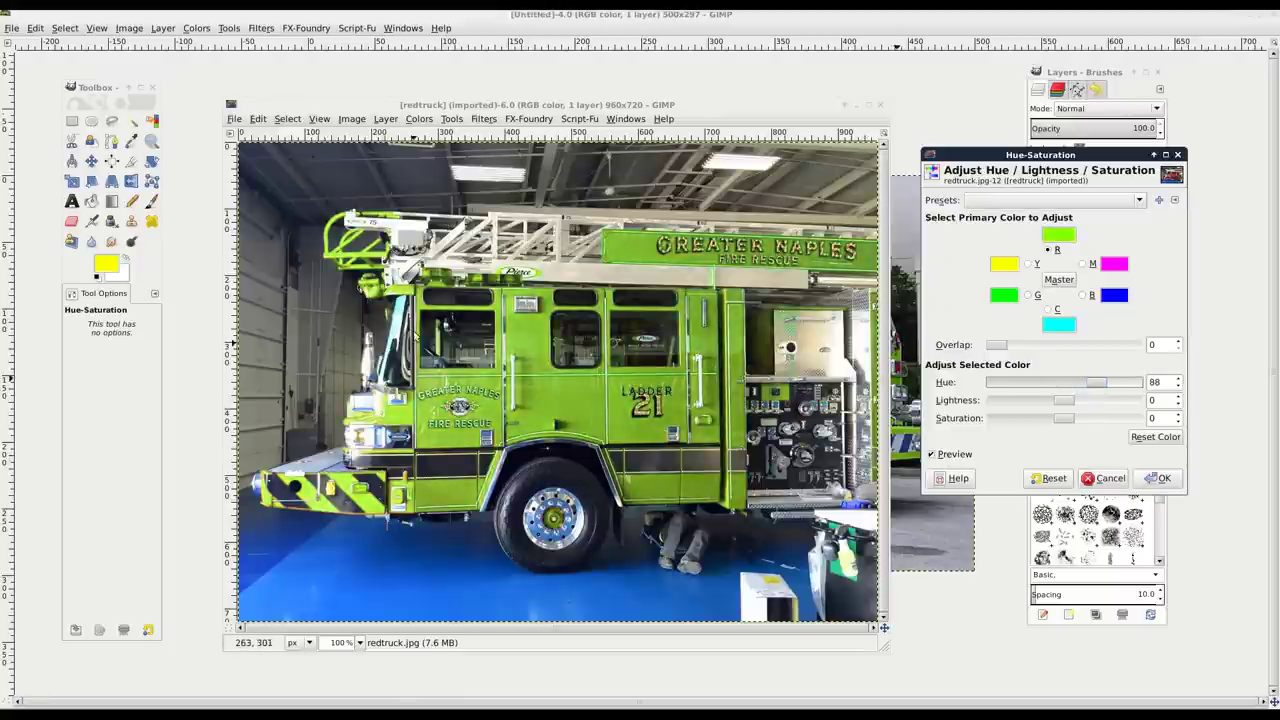
{"action": "left_click", "coordinate": [1103, 481]}
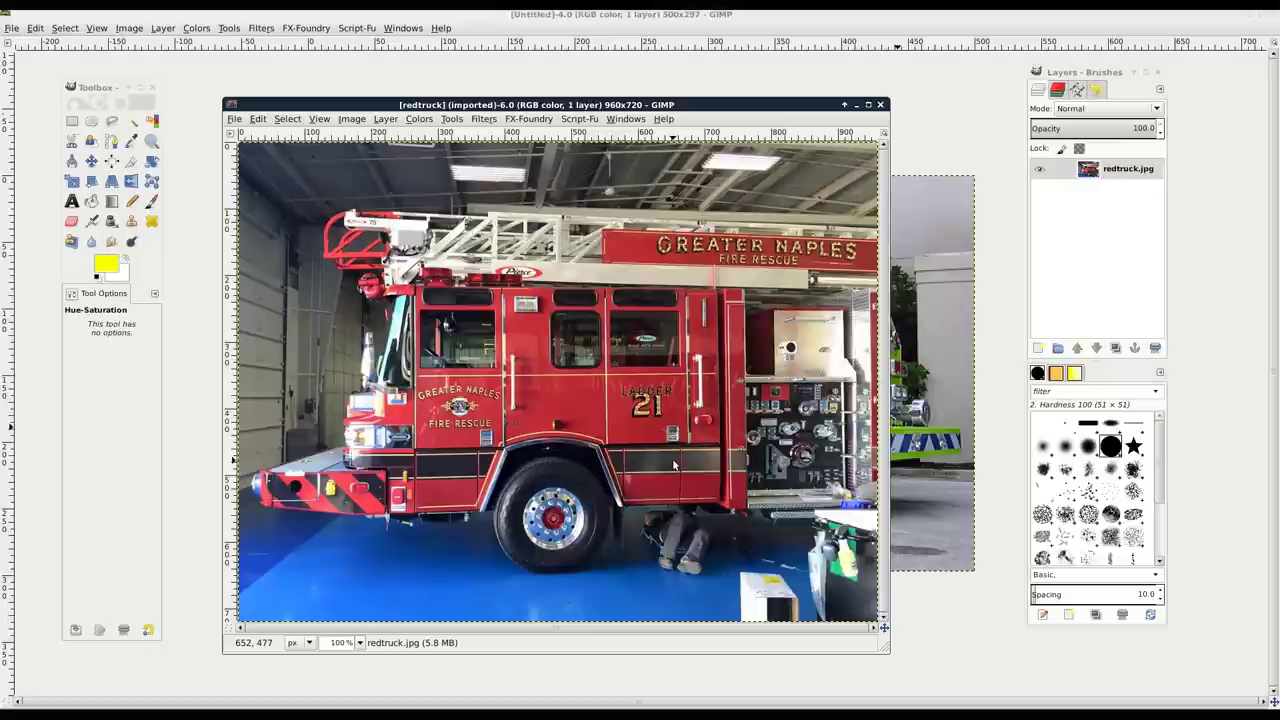
Switch to the web browser's color spectrum image results and examine where yellow lies relative to green and red.
{"action": "left_click", "coordinate": [717, 22]}
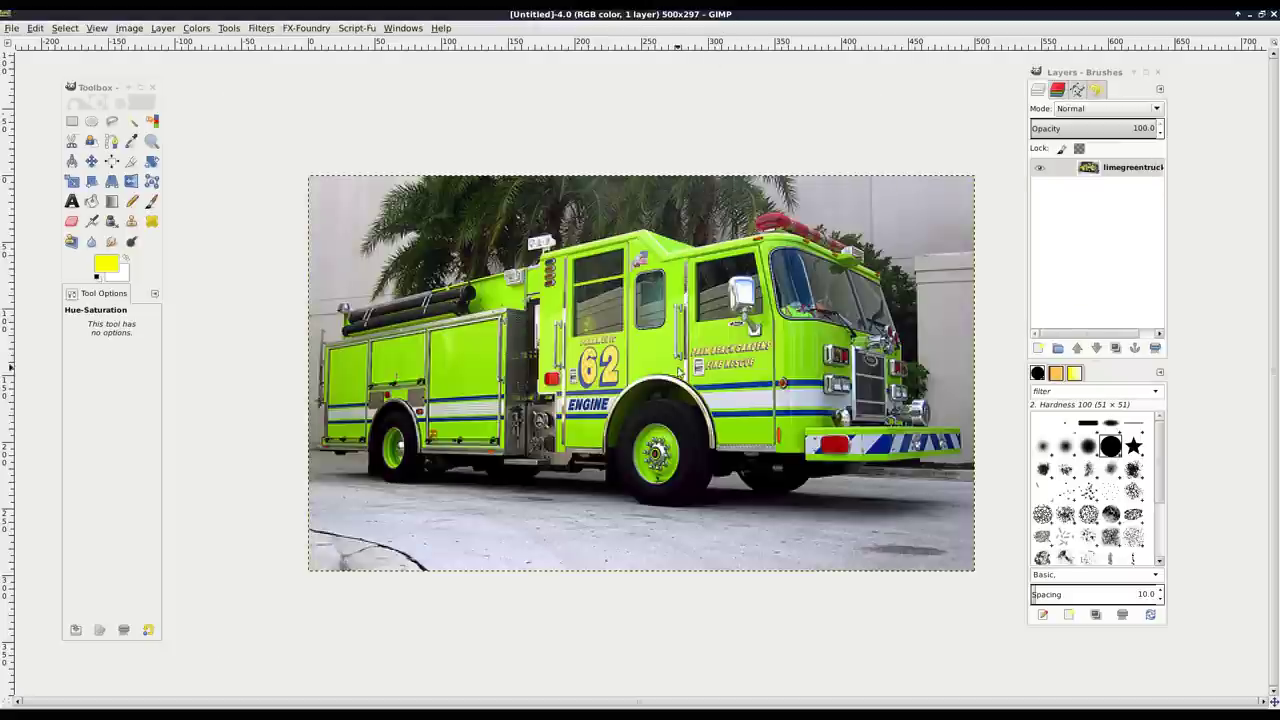
{"action": "key", "text": "alt+Tab"}
{"action": "key", "text": "alt+Tab"}
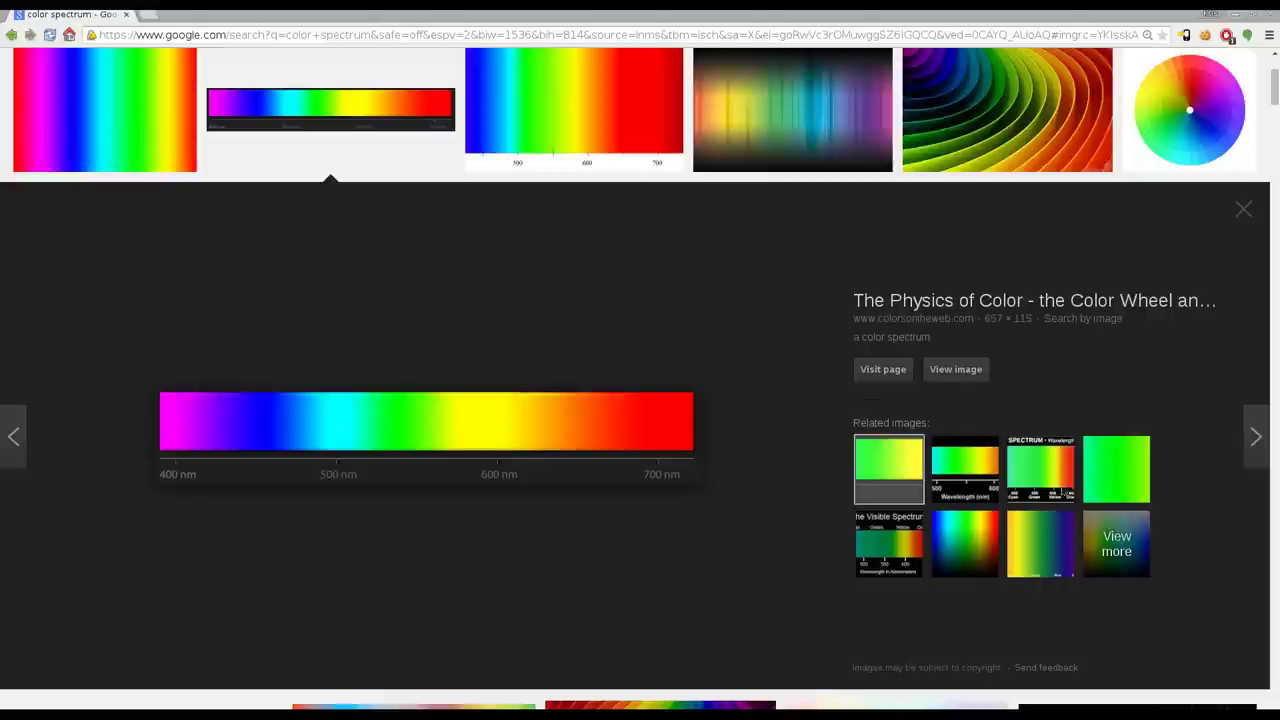
{"action": "scroll", "coordinate": [549, 415], "scroll_direction": "up", "scroll_amount": 3}
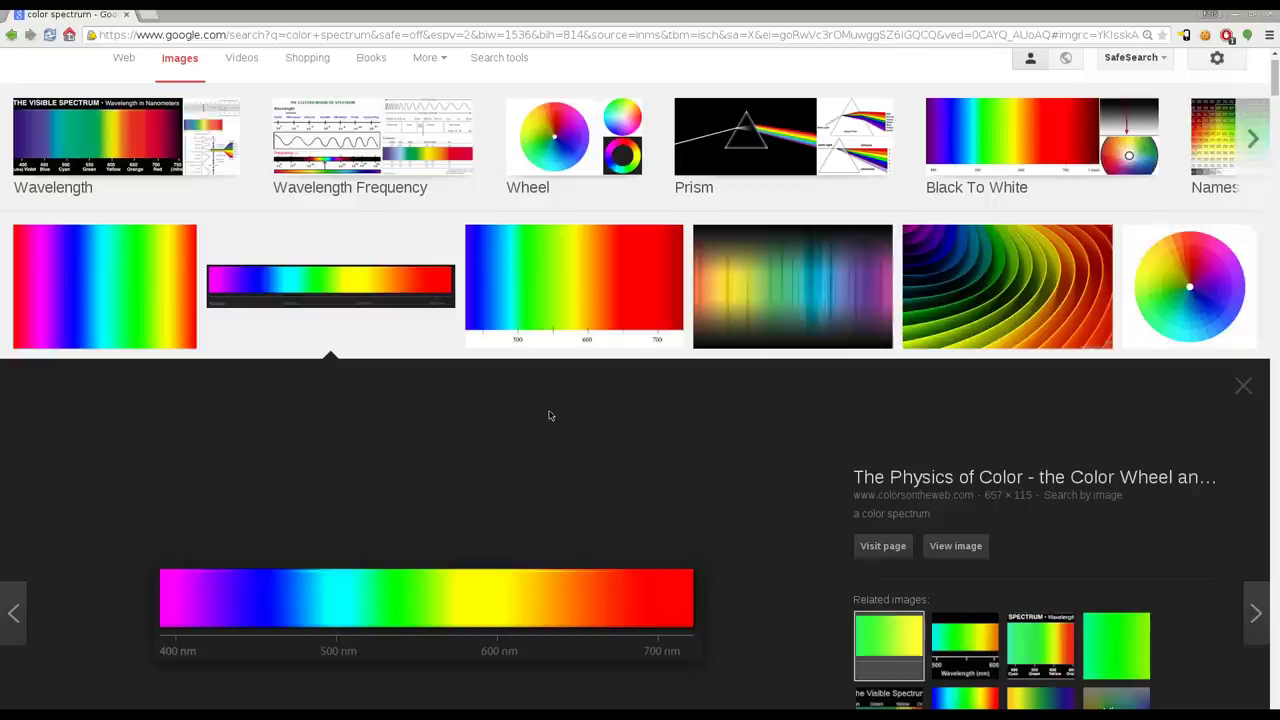
{"action": "scroll", "coordinate": [549, 415], "scroll_direction": "up", "scroll_amount": 1}
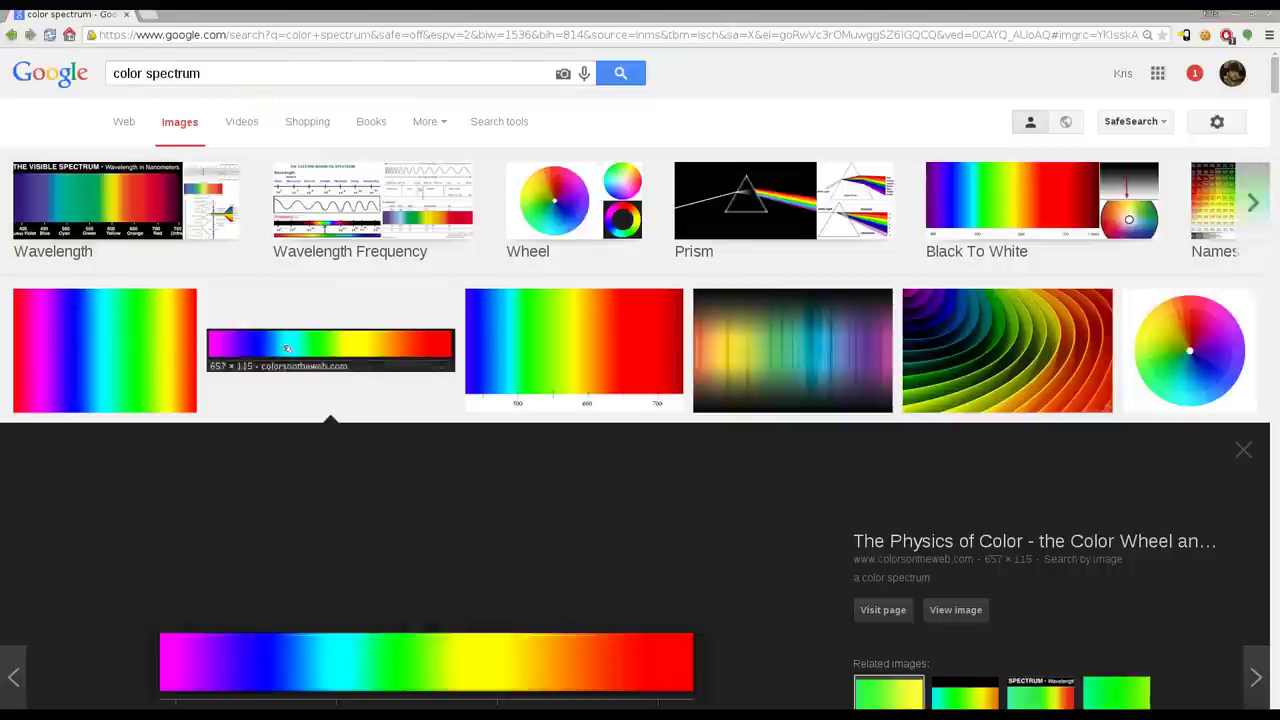
{"action": "scroll", "coordinate": [504, 462], "scroll_direction": "down", "scroll_amount": 1}
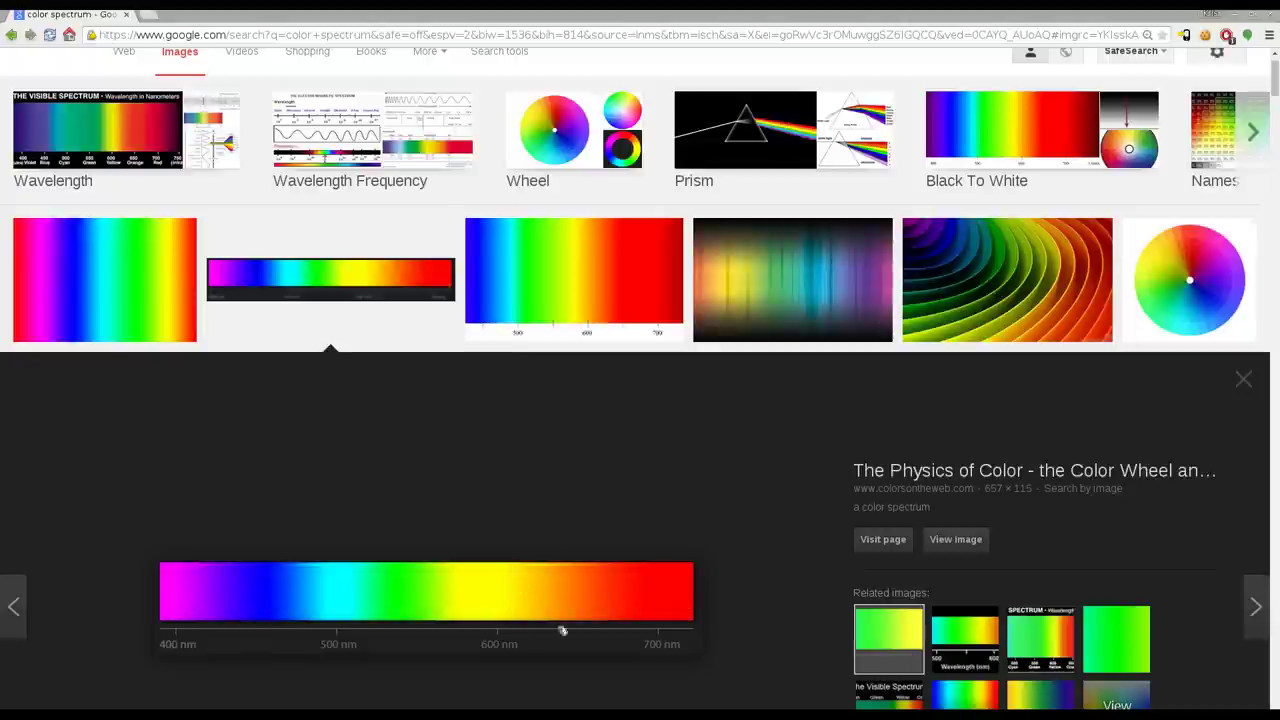
{"action": "scroll", "coordinate": [571, 549], "scroll_direction": "down", "scroll_amount": 4}
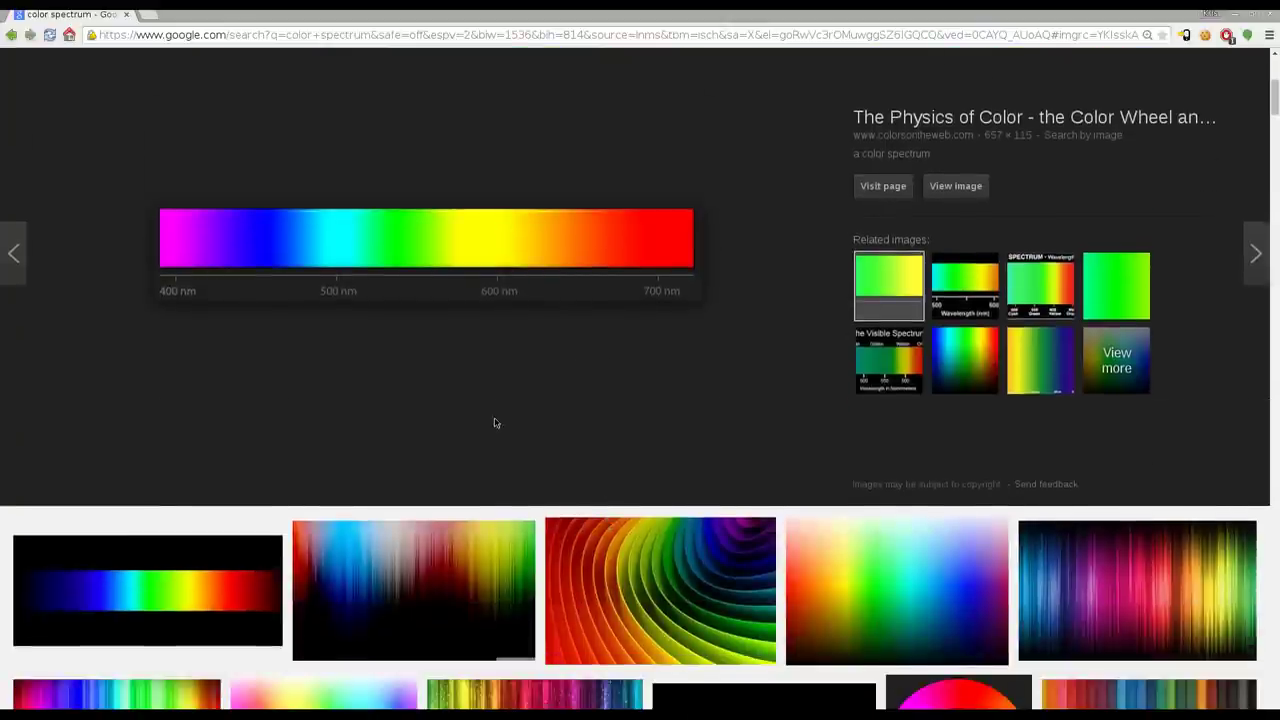
{"action": "scroll", "coordinate": [494, 423], "scroll_direction": "down", "scroll_amount": 2}
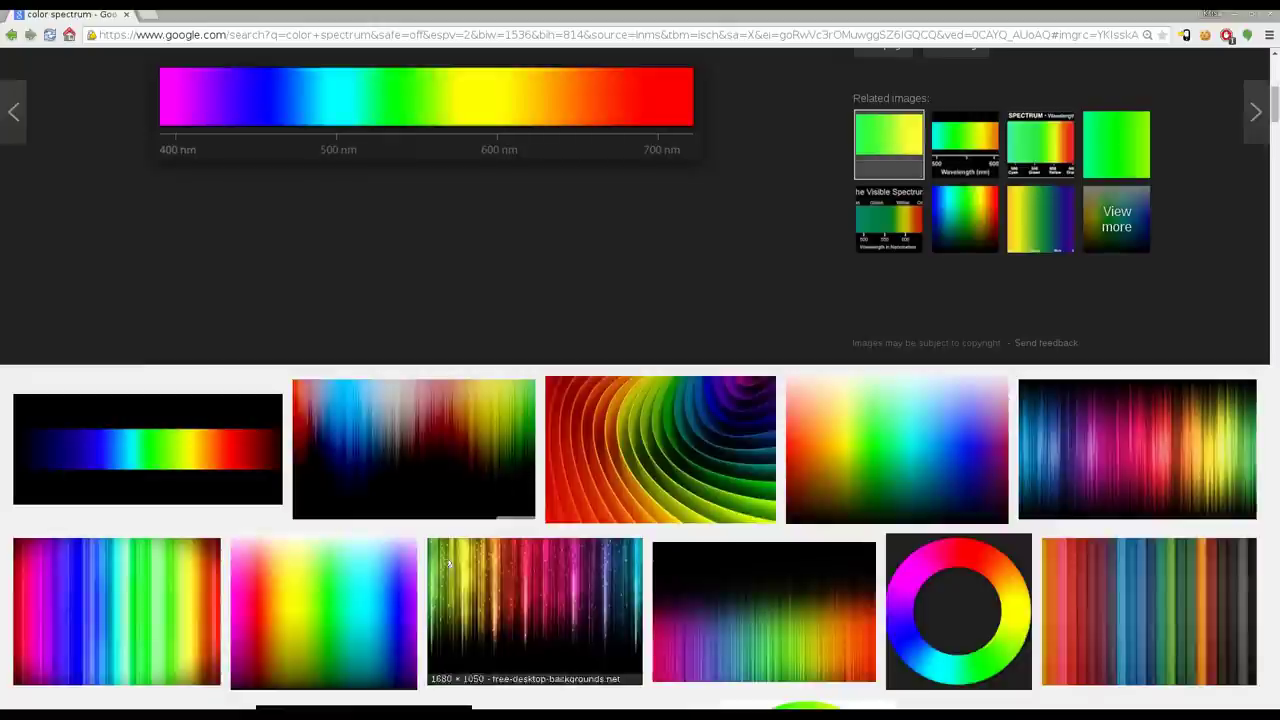
{"action": "scroll", "coordinate": [558, 330], "scroll_direction": "up", "scroll_amount": 2}
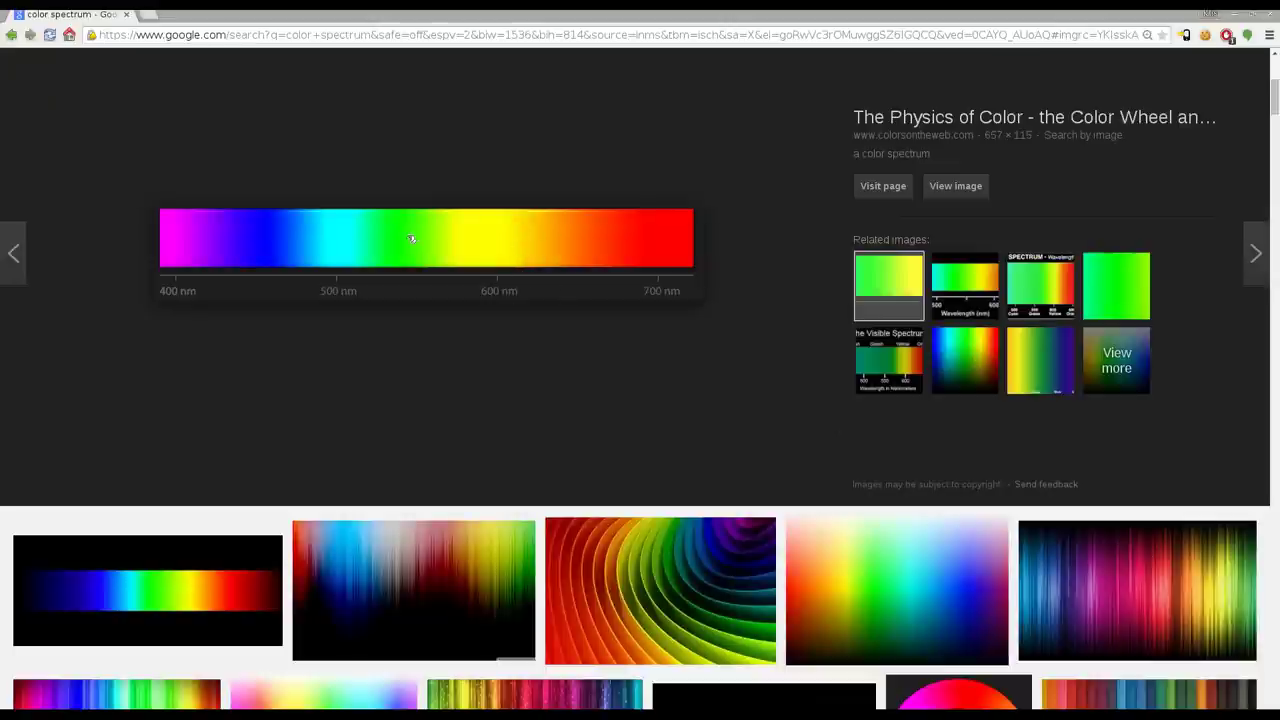
Return to the yellow truck image in GIMP, try lowering the foreground color's green value to 124, and cancel the change.
{"action": "key", "text": "alt+Tab"}
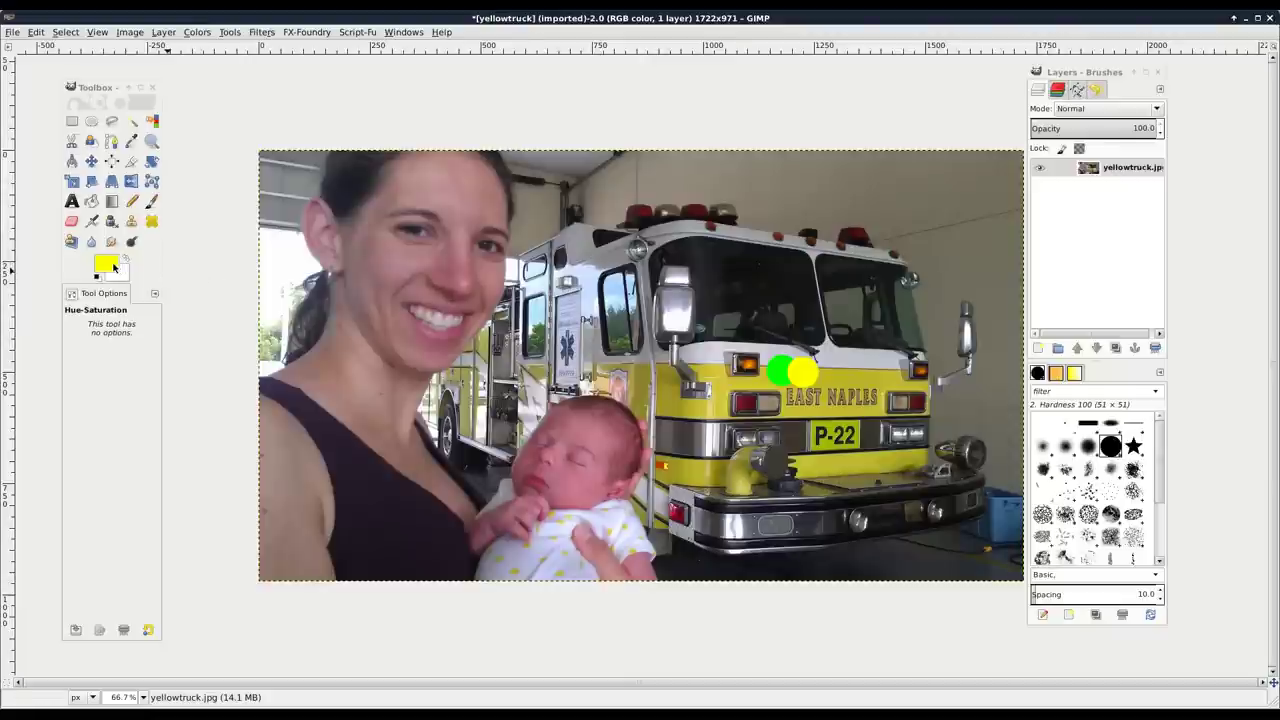
{"action": "left_click", "coordinate": [108, 266]}
{"action": "left_click_drag", "start_coordinate": [475, 214], "coordinate": [650, 236]}
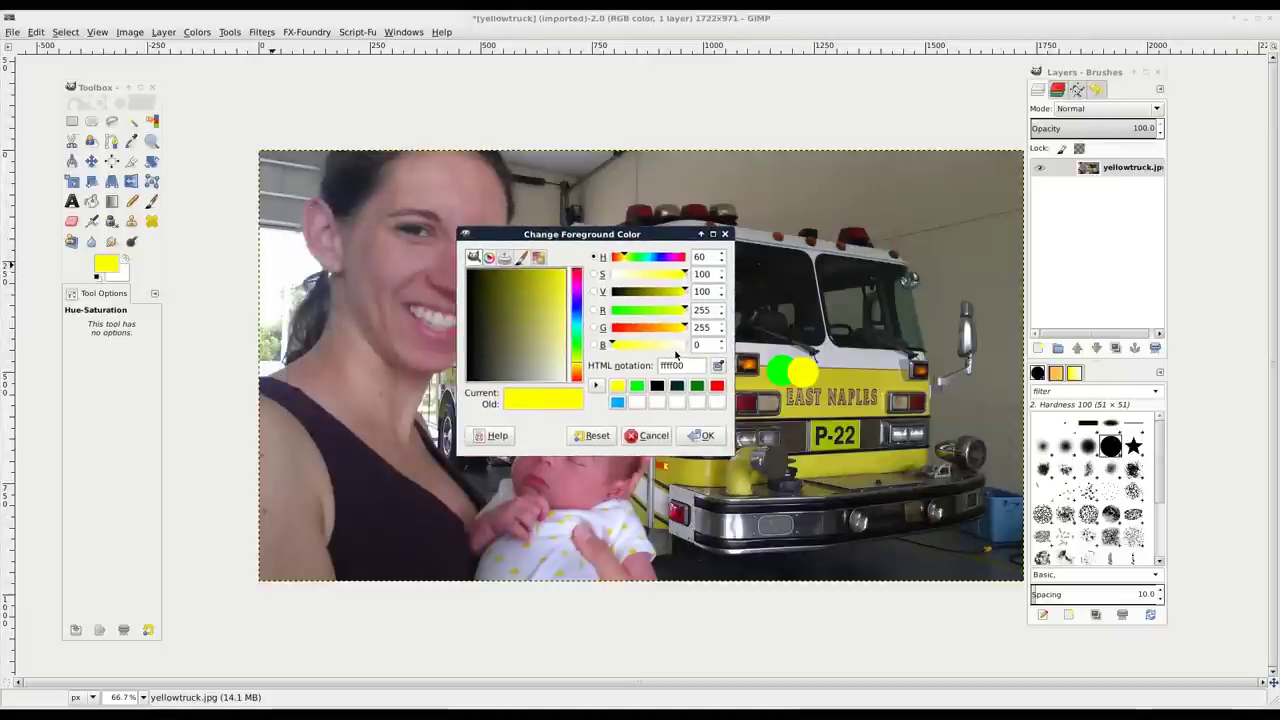
{"action": "left_click_drag", "start_coordinate": [681, 328], "coordinate": [647, 328]}
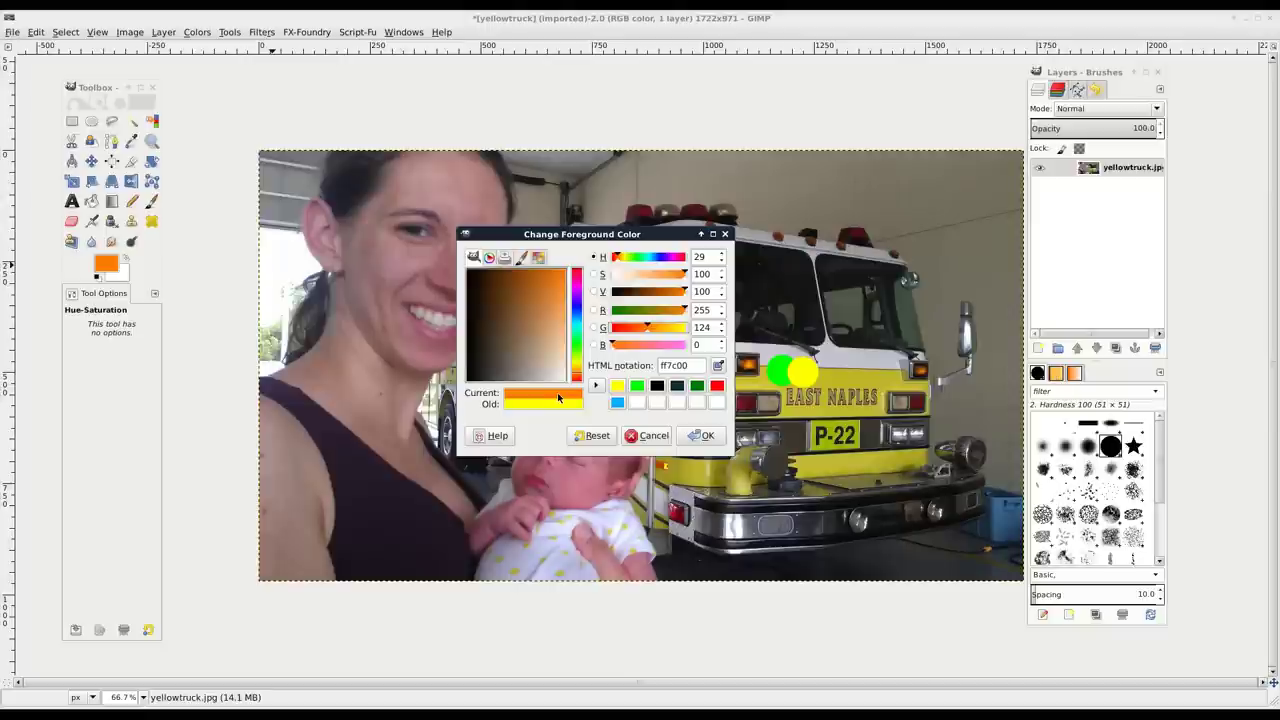
{"action": "left_click", "coordinate": [652, 436]}
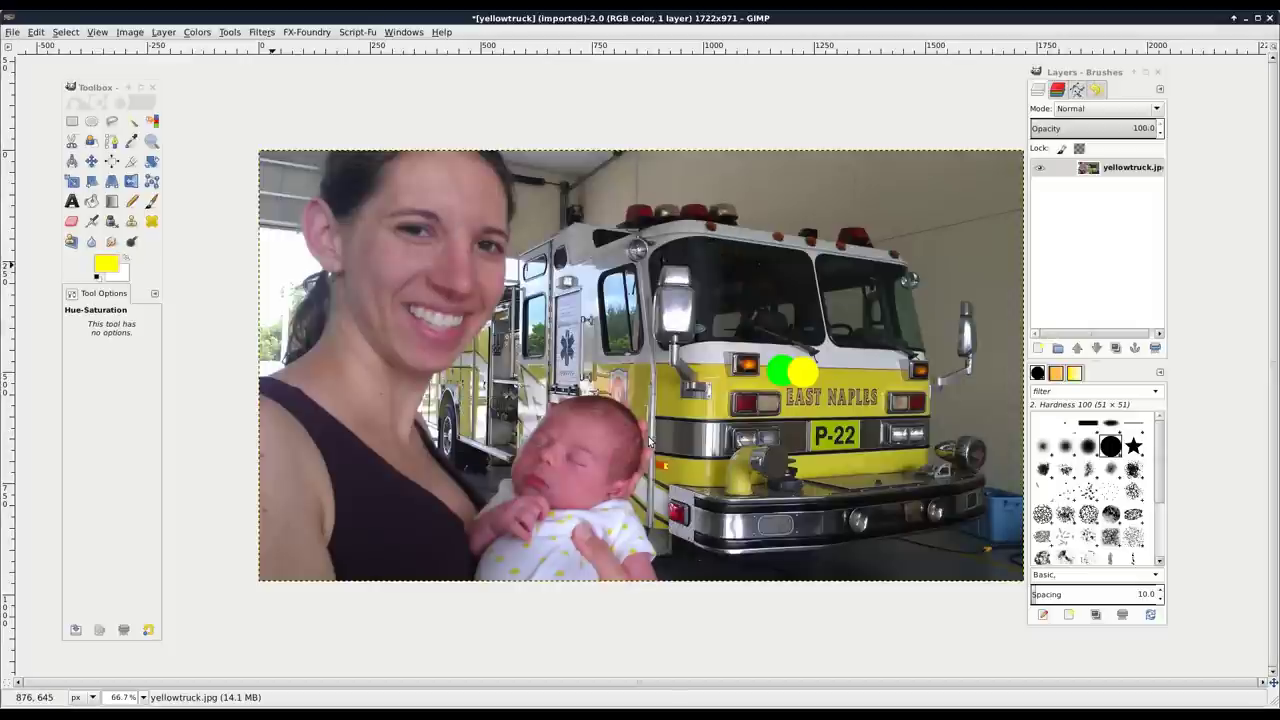